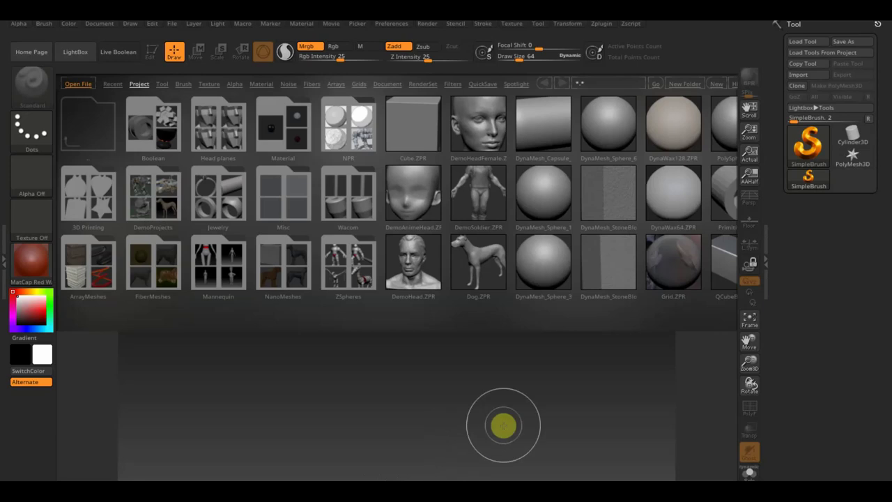
# Close ZBrush's LightBox and scroll the Preferences menu down to the GoZ options
pyautogui.click(77, 58)
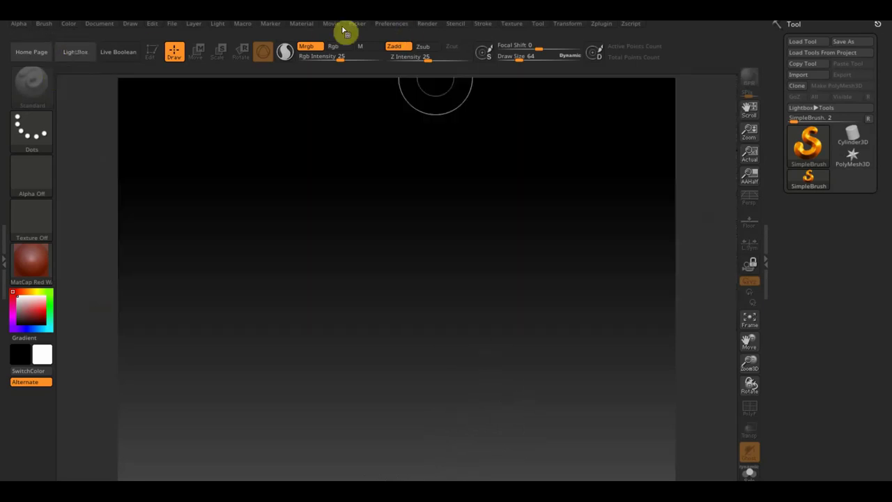
pyautogui.click(403, 25)
pyautogui.scroll(-5, 456, 289)
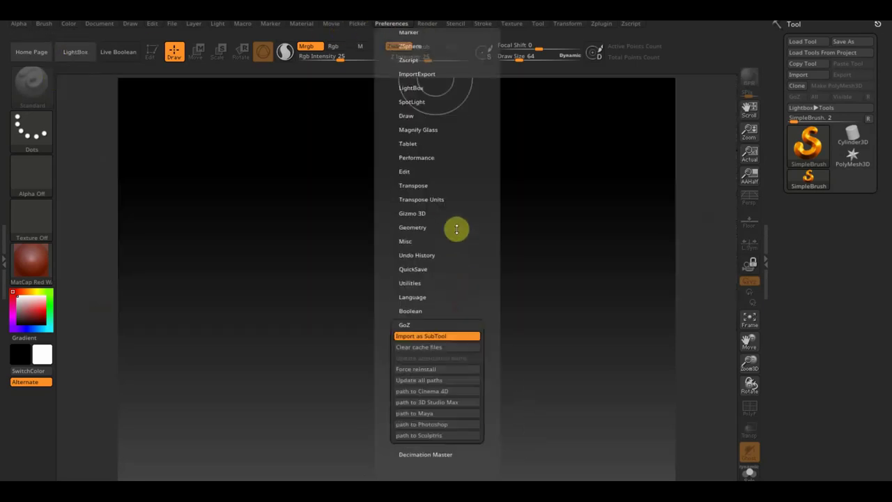
pyautogui.scroll(-2, 455, 230)
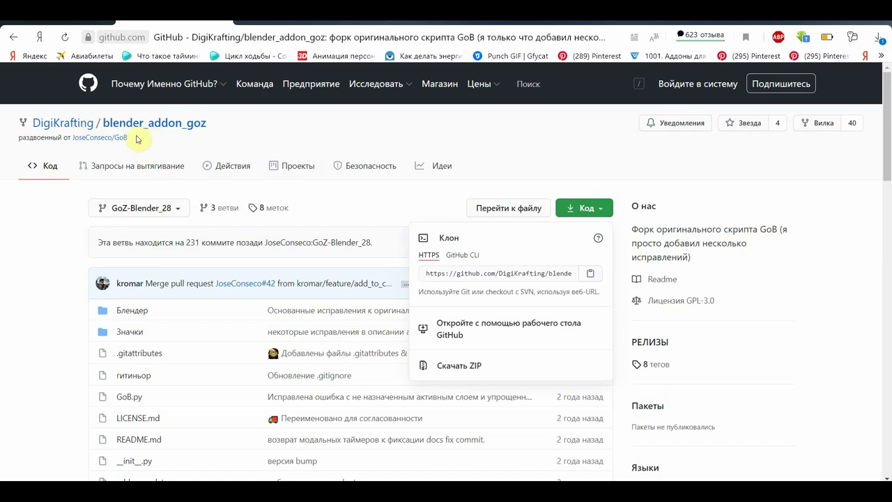
# Download the blender_addon_goz repository from GitHub as a ZIP and open the archive
pyautogui.click(443, 367)
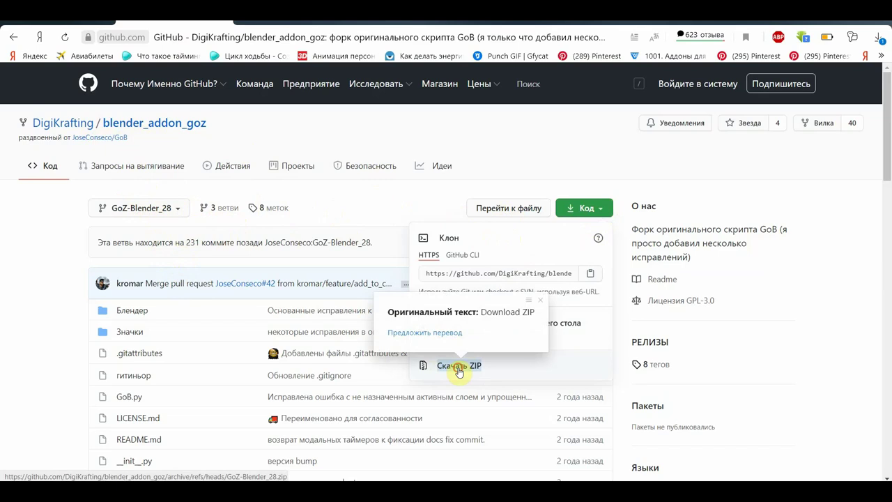
pyautogui.click(458, 366)
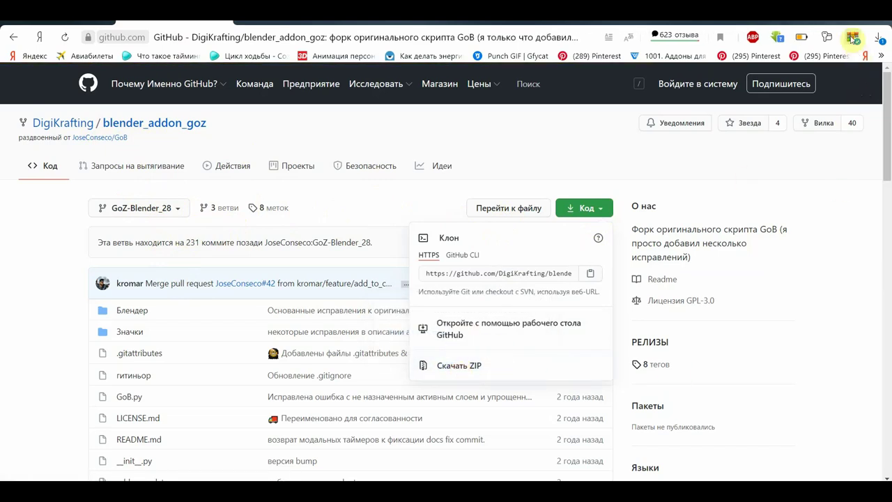
pyautogui.click(851, 37)
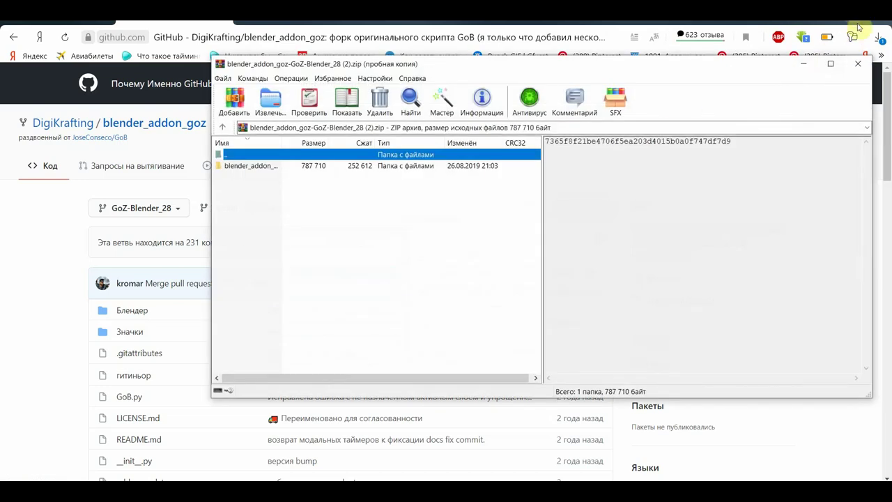
# In the blender_addon_goz archive, select the Blender folder and open Extract To on the C: drive
pyautogui.click(833, 64)
pyautogui.doubleClick(30, 114)
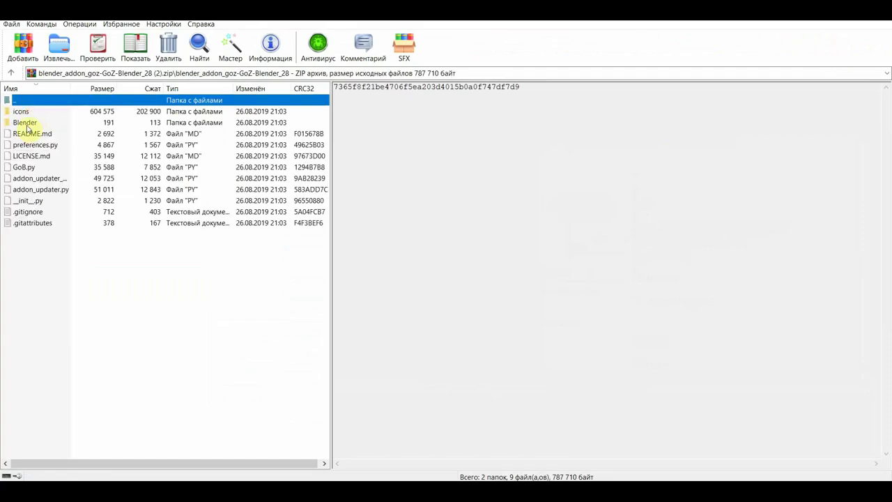
pyautogui.click(27, 124)
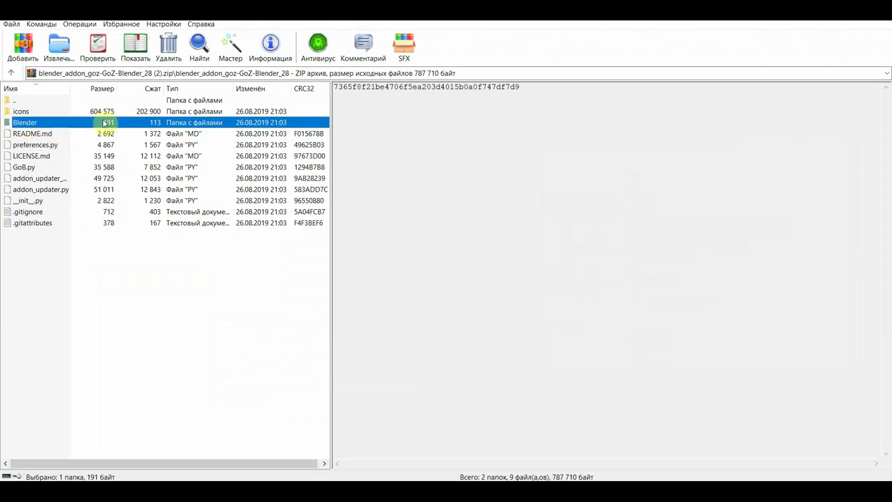
pyautogui.click(59, 50)
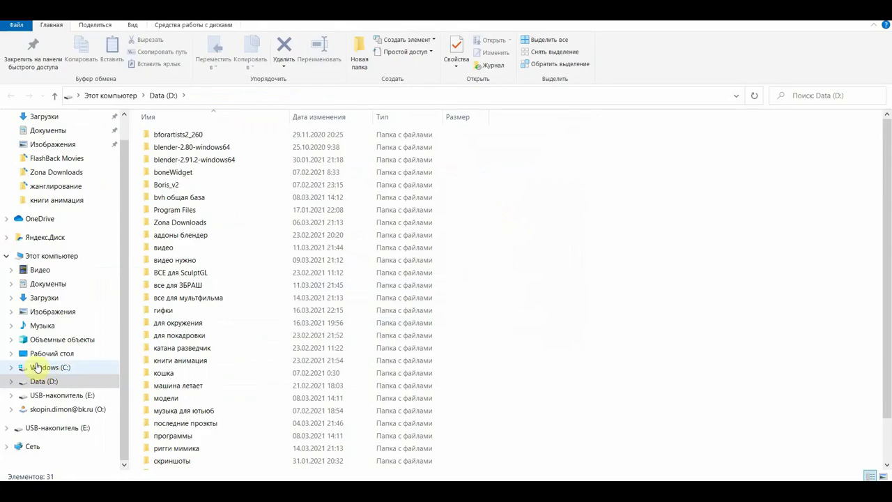
pyautogui.click(36, 367)
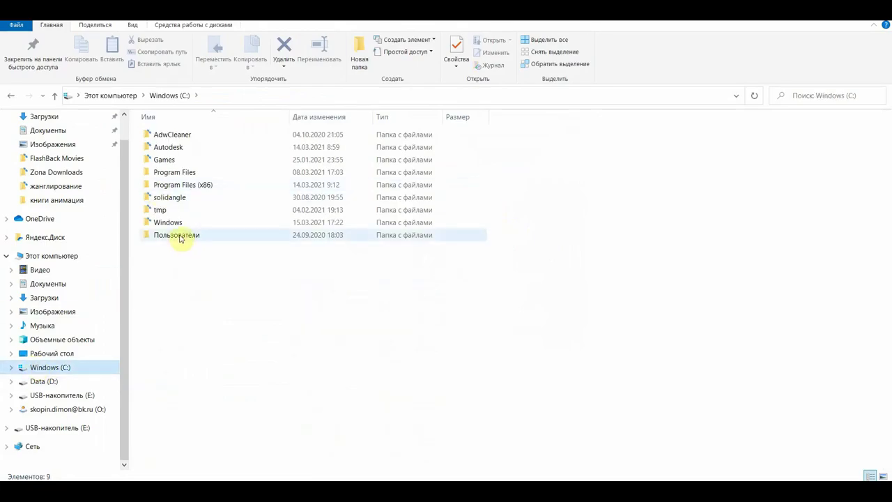
# Navigate Explorer to C:\Users\Public\Pixologic\GoZApps
pyautogui.doubleClick(179, 239)
pyautogui.click(165, 148)
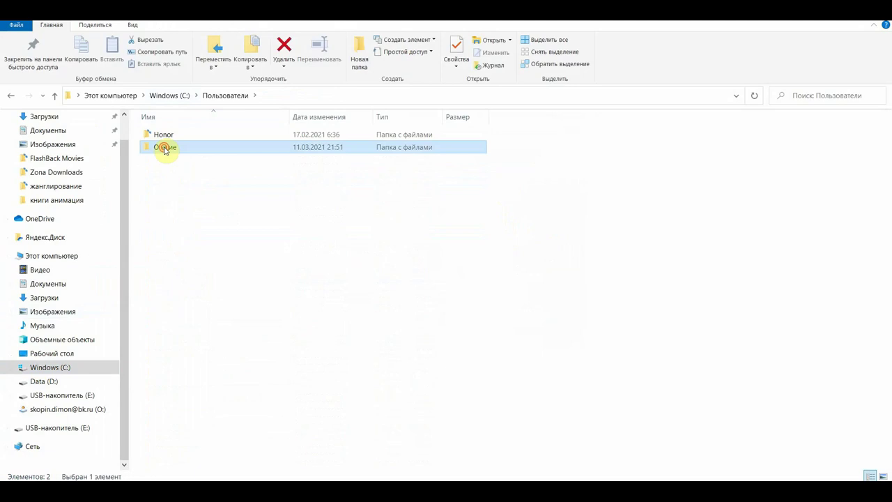
pyautogui.doubleClick(165, 148)
pyautogui.doubleClick(166, 135)
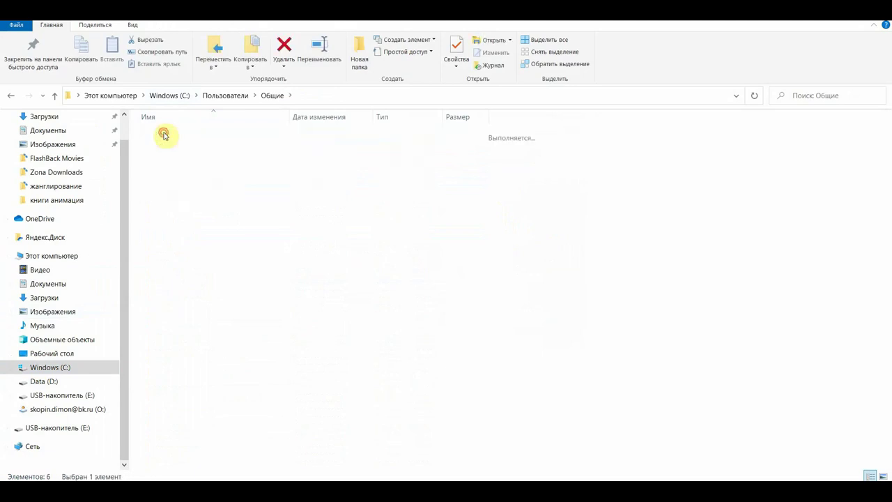
pyautogui.doubleClick(168, 137)
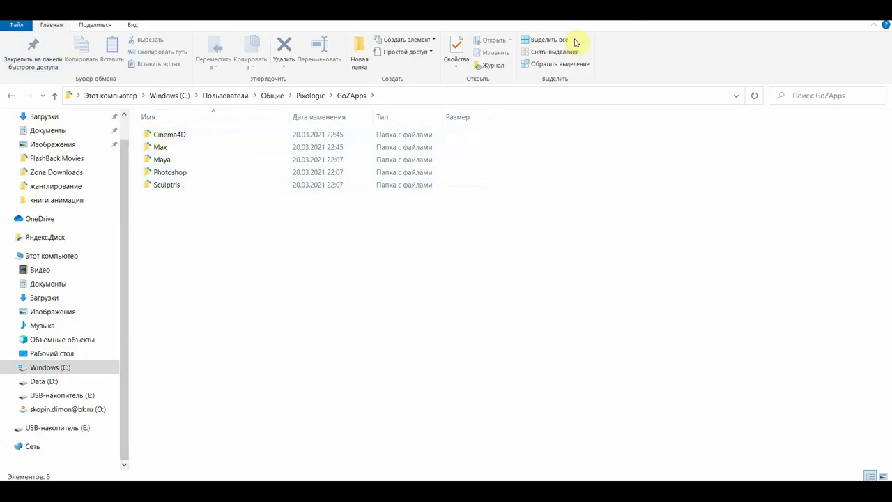
# Copy the Blender folder from the desktop and paste it into GoZApps
pyautogui.click(829, 21)
pyautogui.rightClick(380, 32)
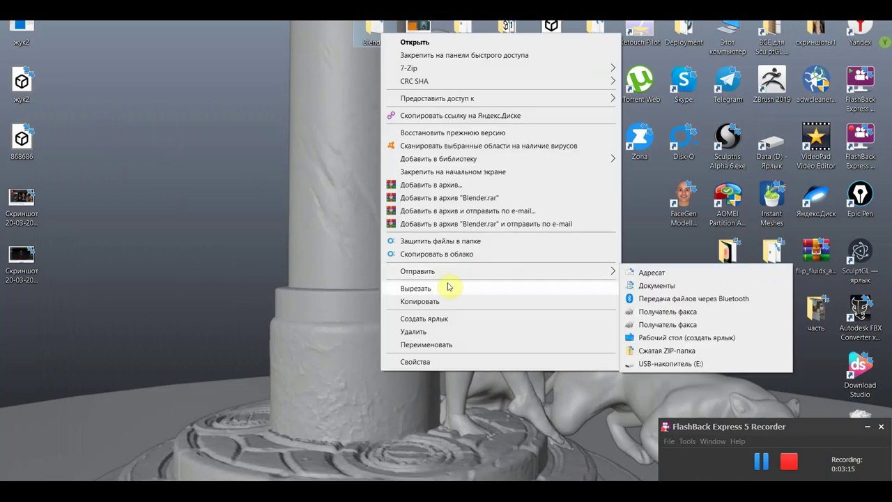
pyautogui.click(445, 301)
pyautogui.rightClick(241, 279)
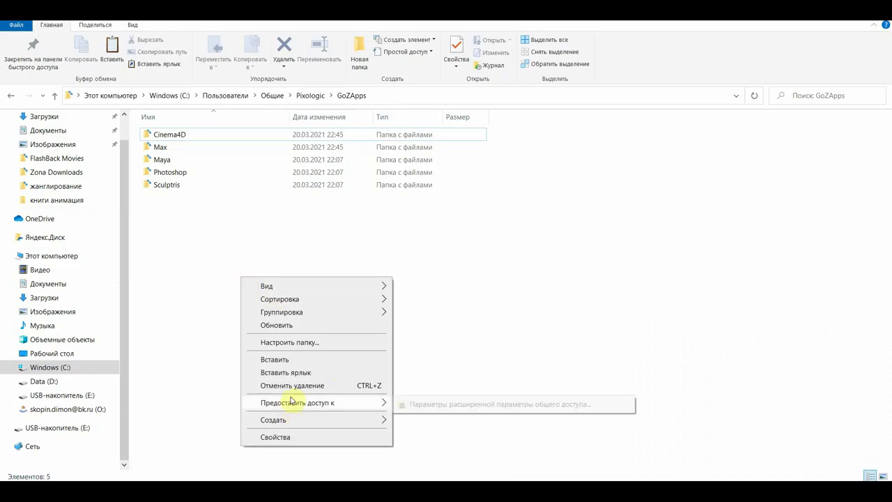
pyautogui.click(294, 360)
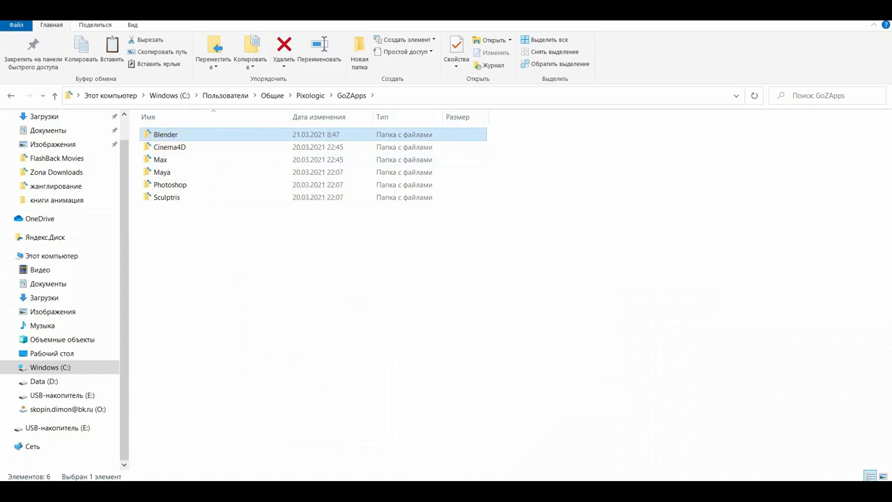
pyautogui.click(440, 438)
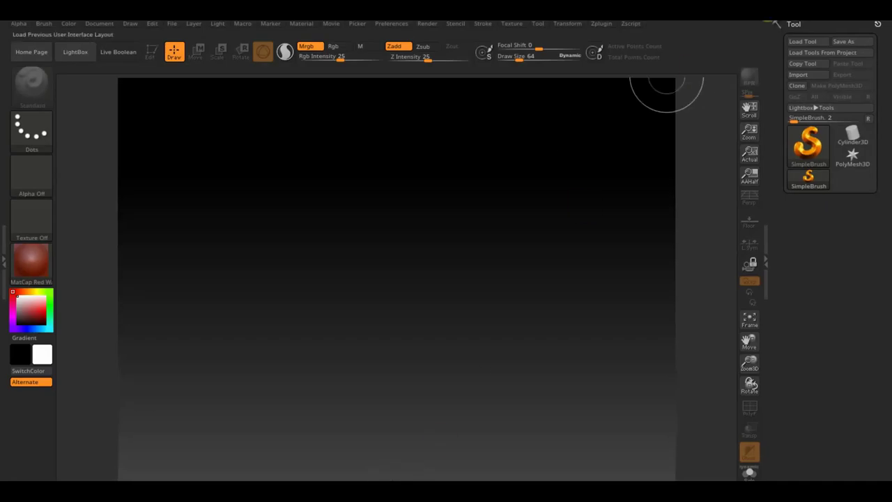
# Expand Preferences > GoZ and run 'path to Blender' until ZBrush reports no Blender version found
pyautogui.click(392, 24)
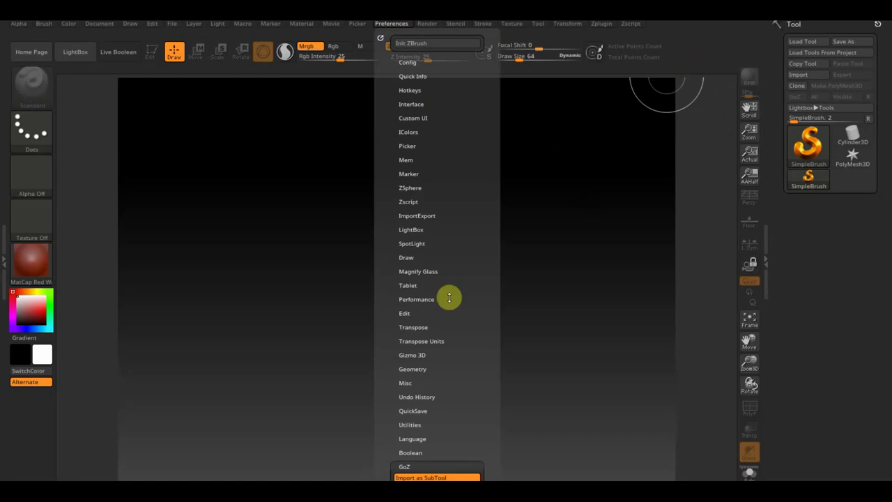
pyautogui.click(422, 186)
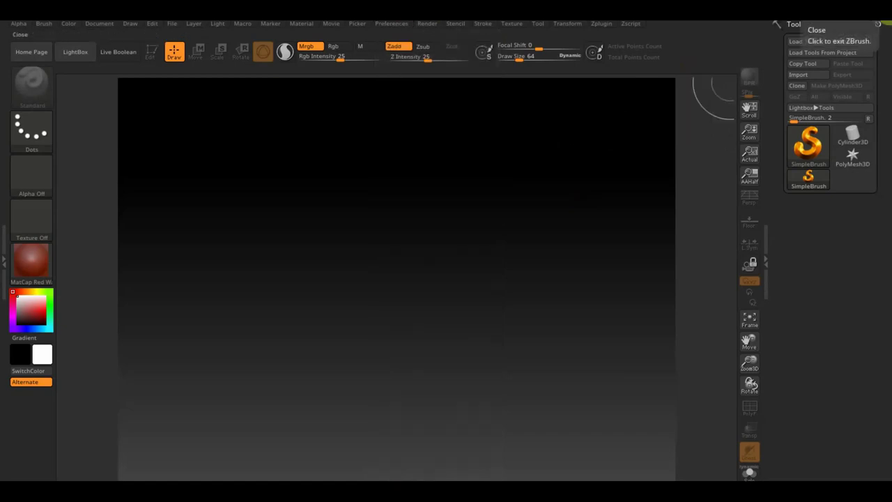
pyautogui.click(401, 23)
pyautogui.scroll(-5, 459, 237)
pyautogui.click(406, 305)
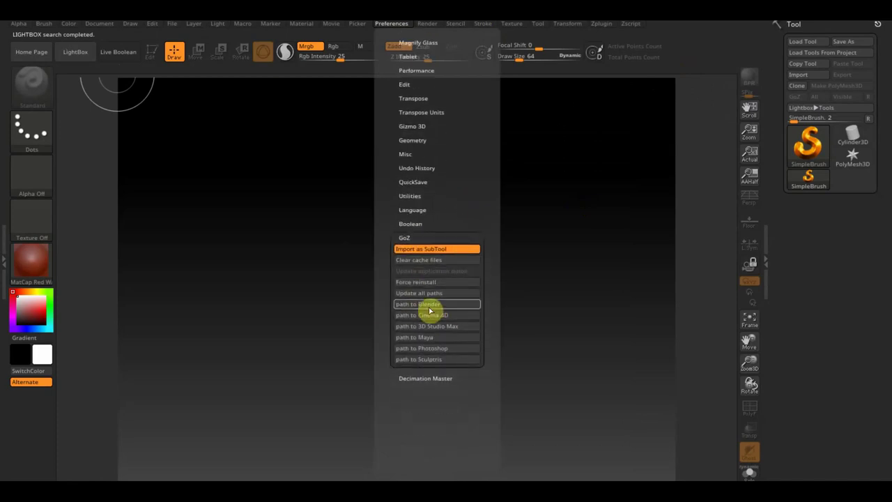
pyautogui.click(428, 306)
pyautogui.click(428, 305)
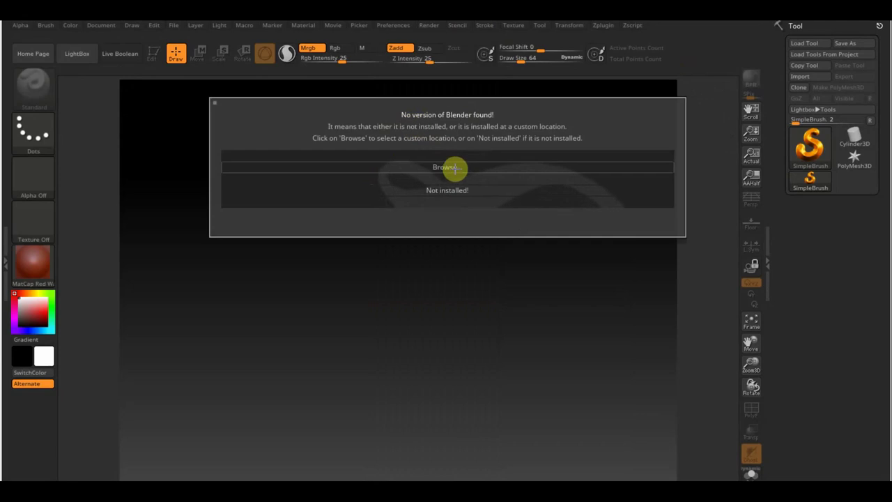
# Browse to D:\blender-2.91.2-windows64 and choose blender.exe as GoZ's Blender path
pyautogui.click(444, 168)
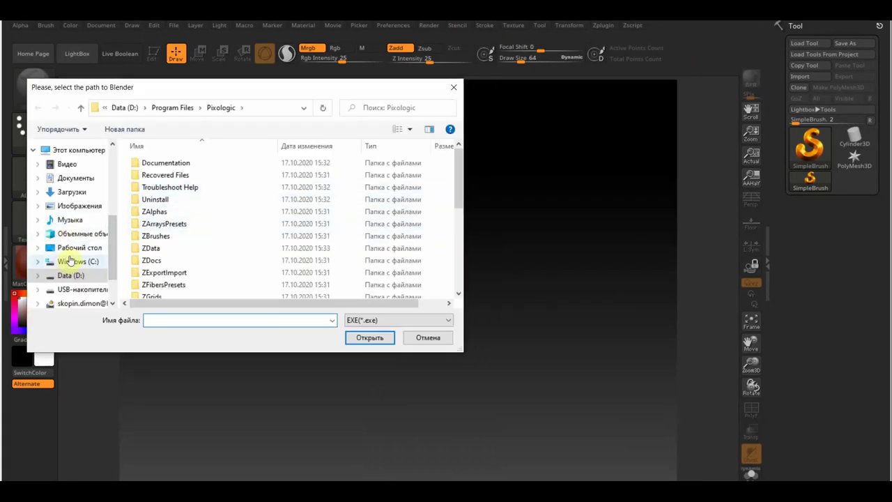
pyautogui.click(69, 260)
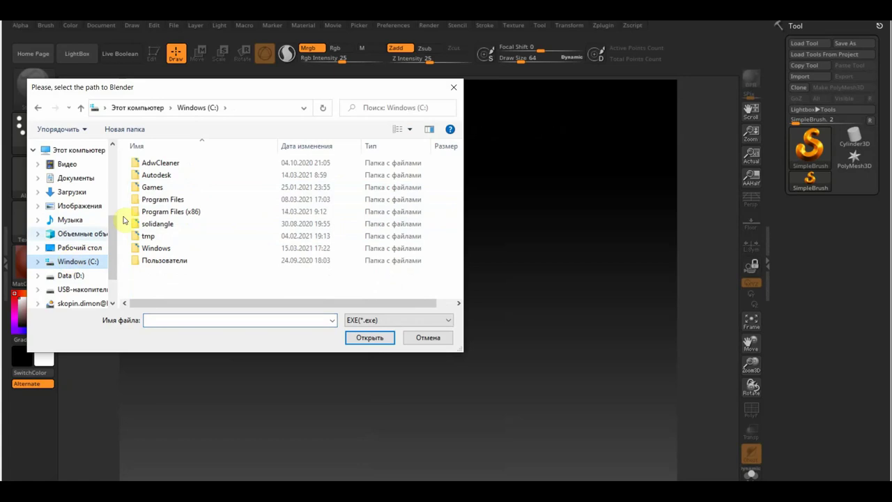
pyautogui.click(166, 188)
pyautogui.click(158, 201)
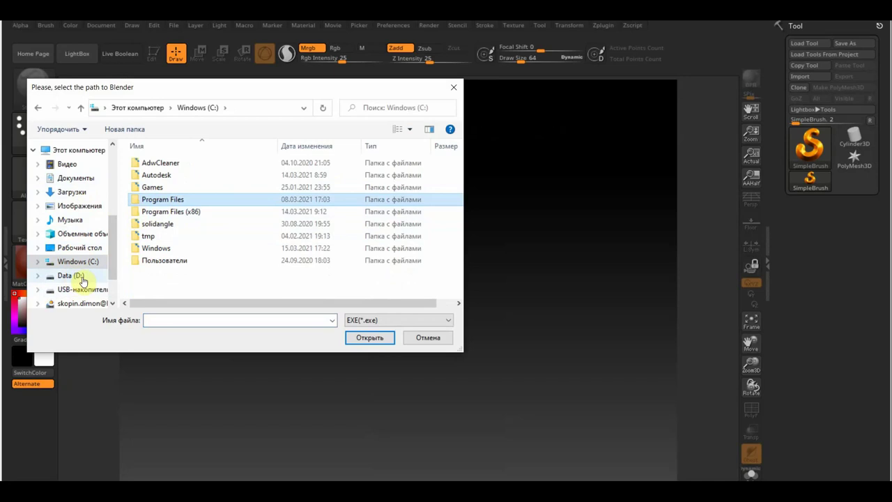
pyautogui.click(71, 276)
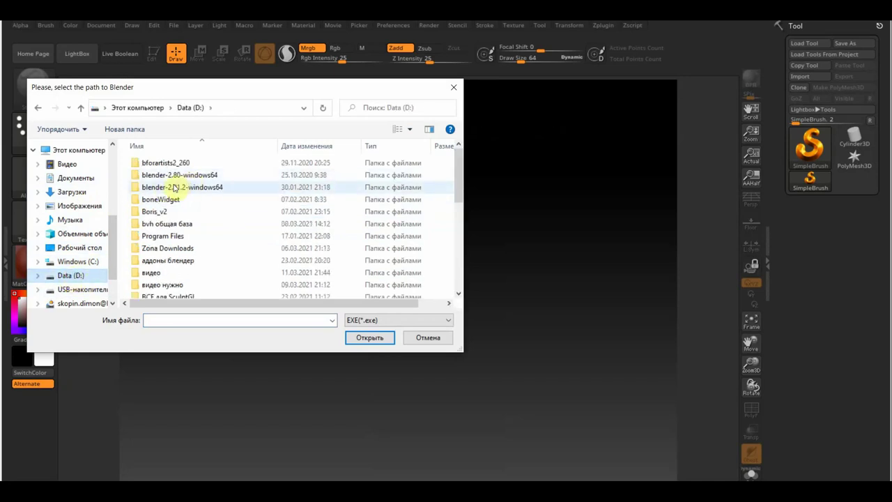
pyautogui.doubleClick(158, 188)
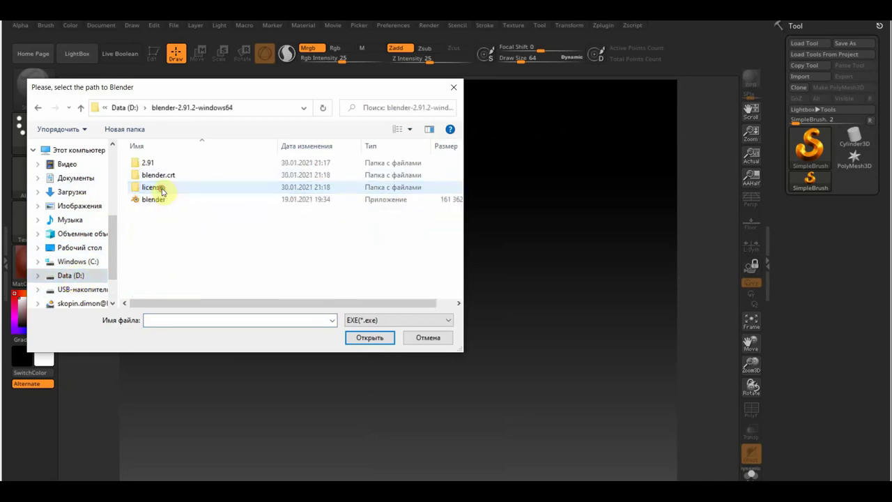
pyautogui.click(153, 201)
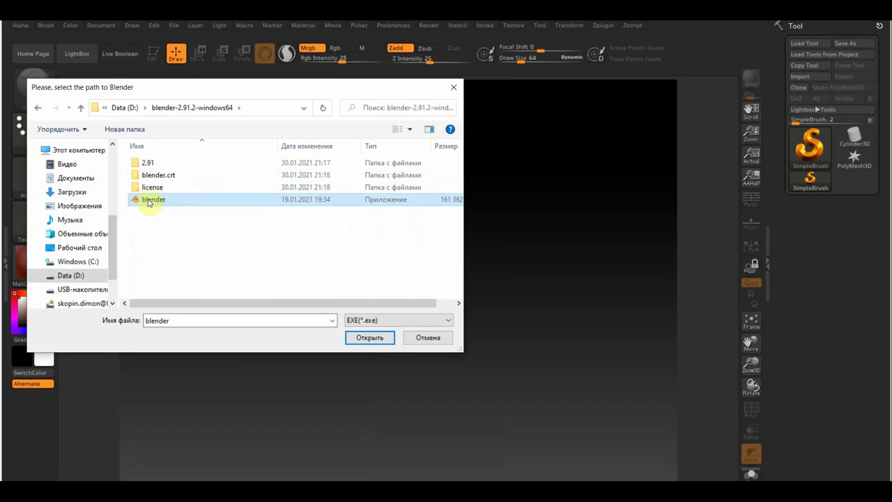
pyautogui.click(374, 338)
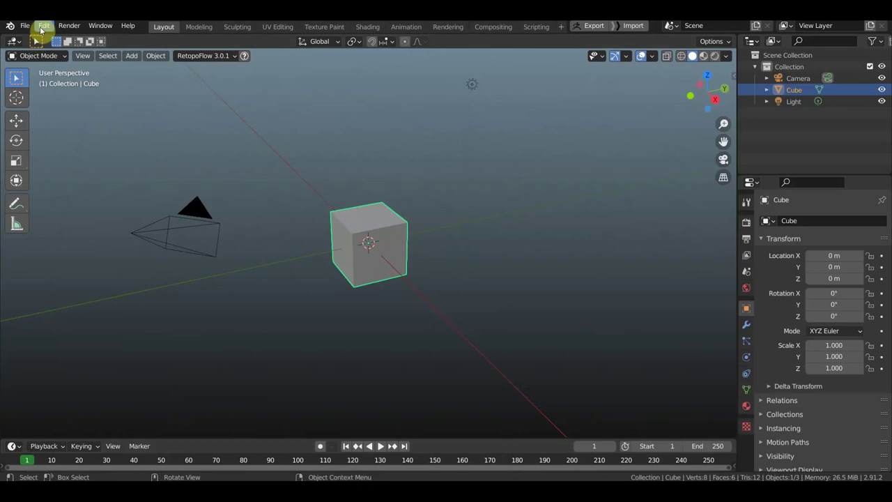
# Install GoB-master.zip from Downloads through Edit > Preferences > Add-ons
pyautogui.click(41, 28)
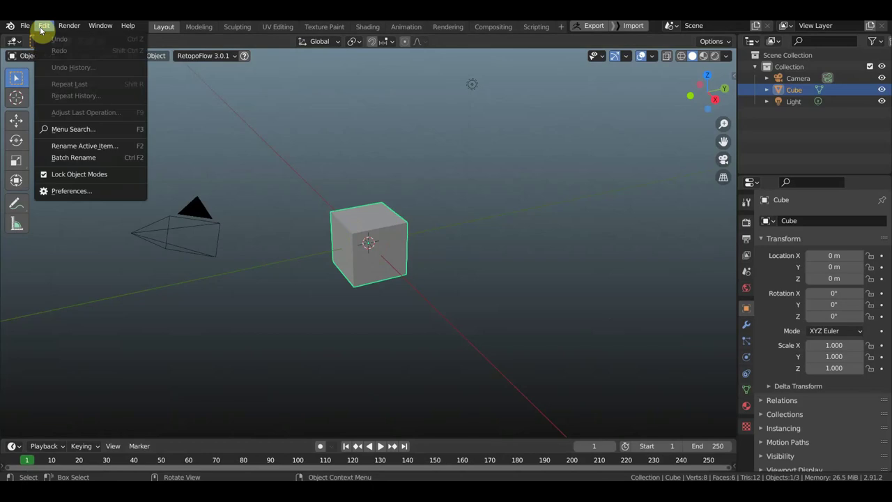
pyautogui.click(86, 197)
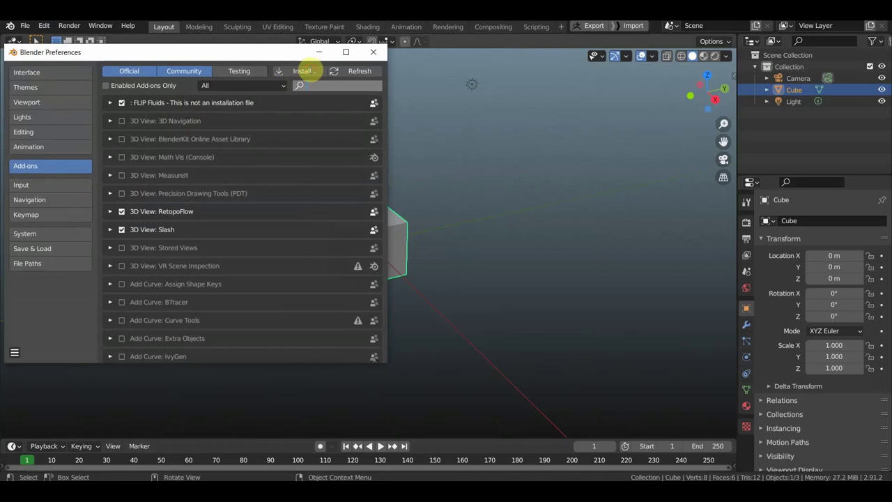
pyautogui.click(311, 72)
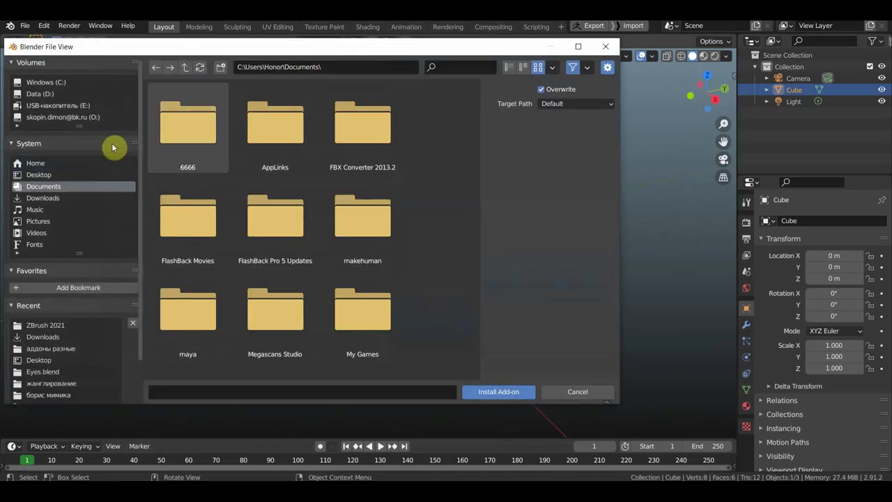
pyautogui.click(59, 198)
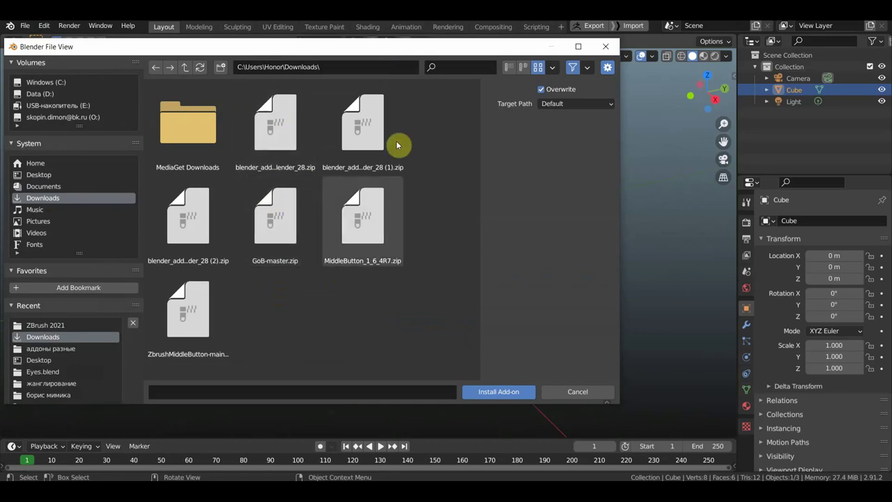
pyautogui.click(278, 239)
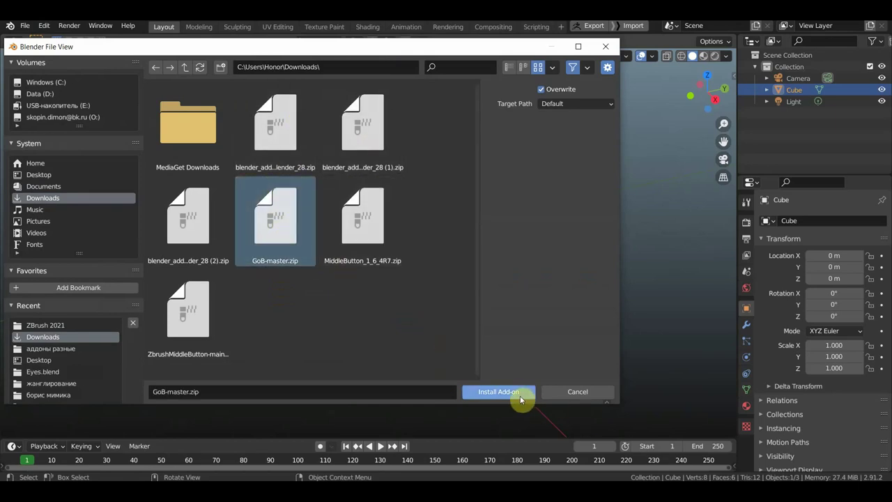
pyautogui.click(605, 46)
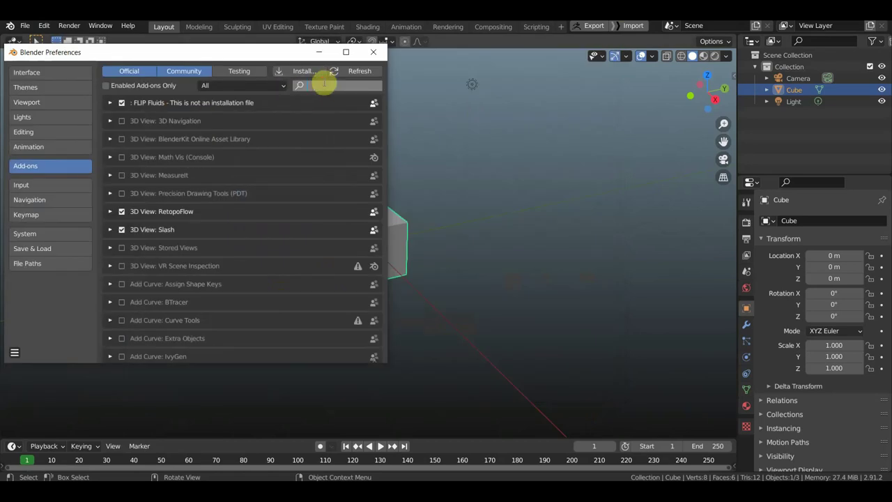
# Filter the add-ons by 'go', enable Import-Export: GoB and expand its settings
pyautogui.click(324, 83)
pyautogui.write('g')
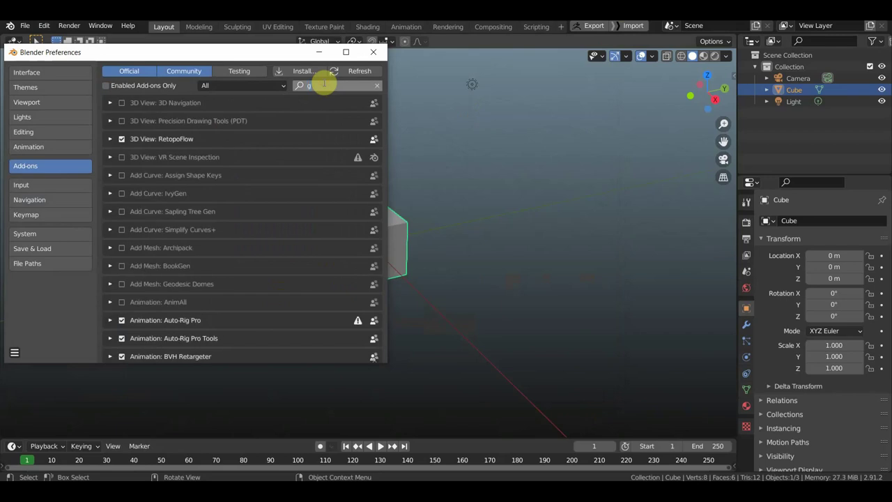
pyautogui.write('o')
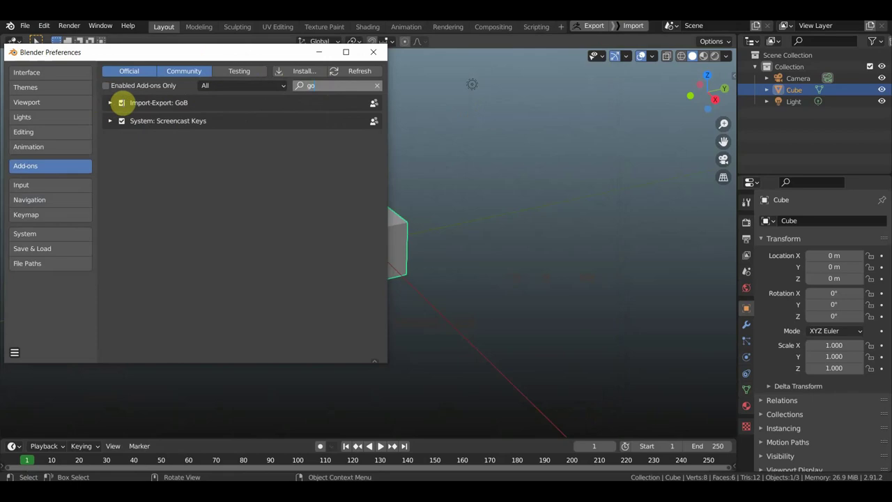
pyautogui.click(119, 102)
pyautogui.click(121, 103)
pyautogui.click(112, 103)
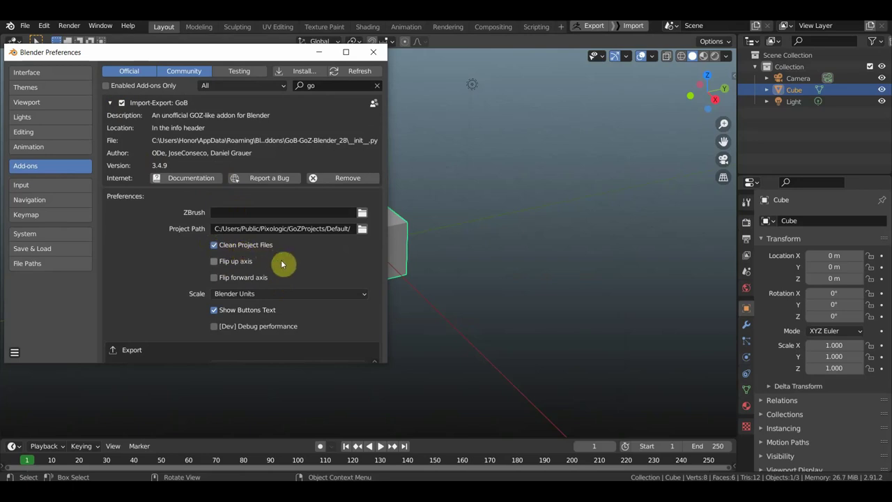
# Turn on Polygroups to Vertex Groups, turn off Face Maps, export polygroups from Vertex Groups, then close Preferences
pyautogui.scroll(-3, 282, 264)
pyautogui.scroll(-3, 268, 249)
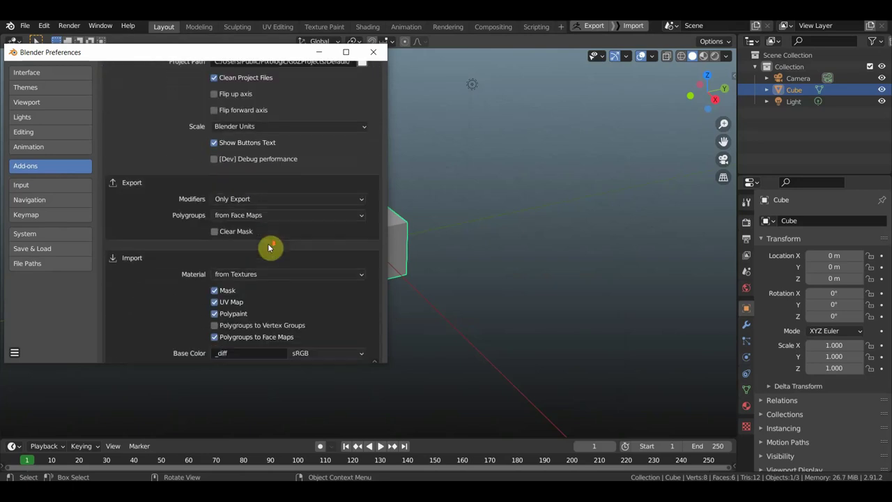
pyautogui.scroll(-2, 266, 251)
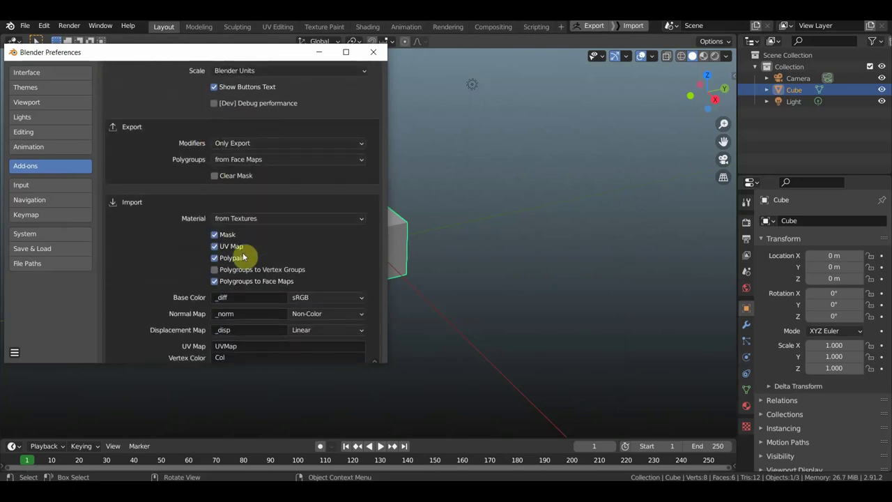
pyautogui.scroll(-1, 235, 255)
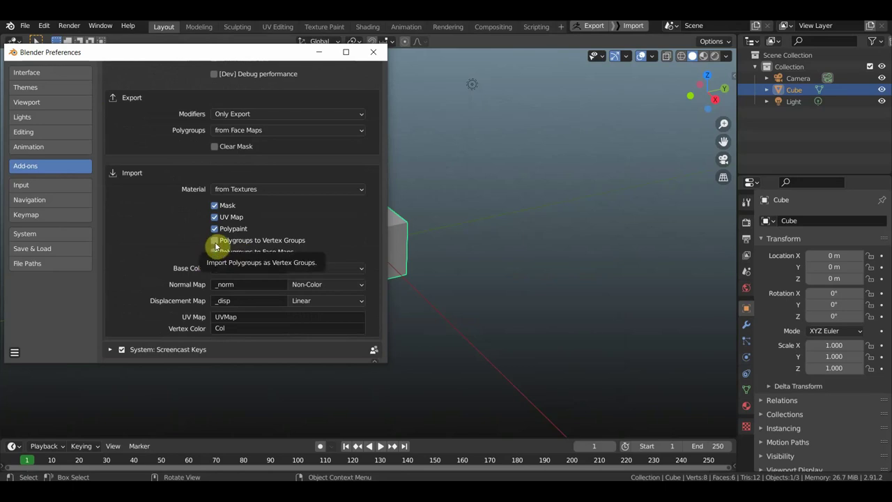
pyautogui.click(215, 240)
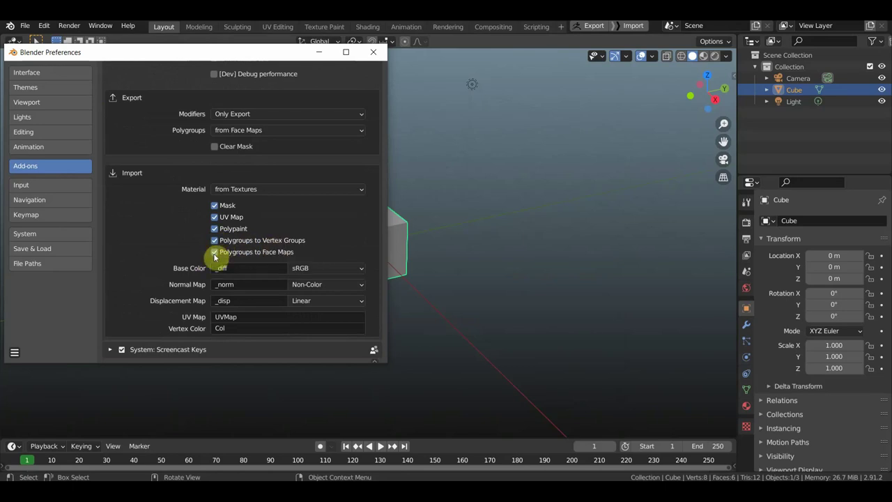
pyautogui.click(214, 253)
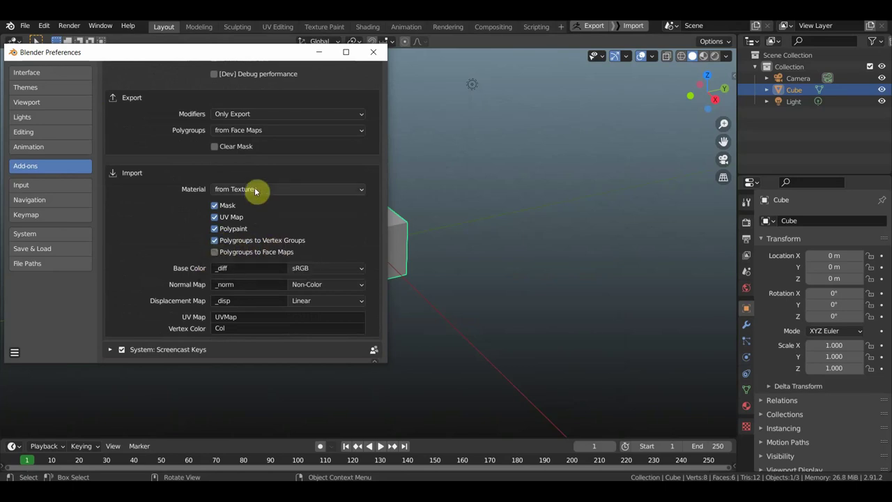
pyautogui.click(257, 129)
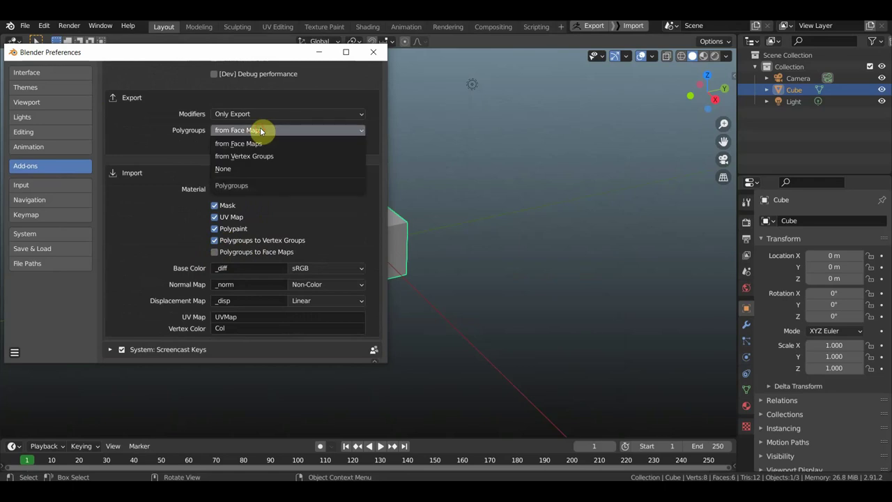
pyautogui.click(237, 156)
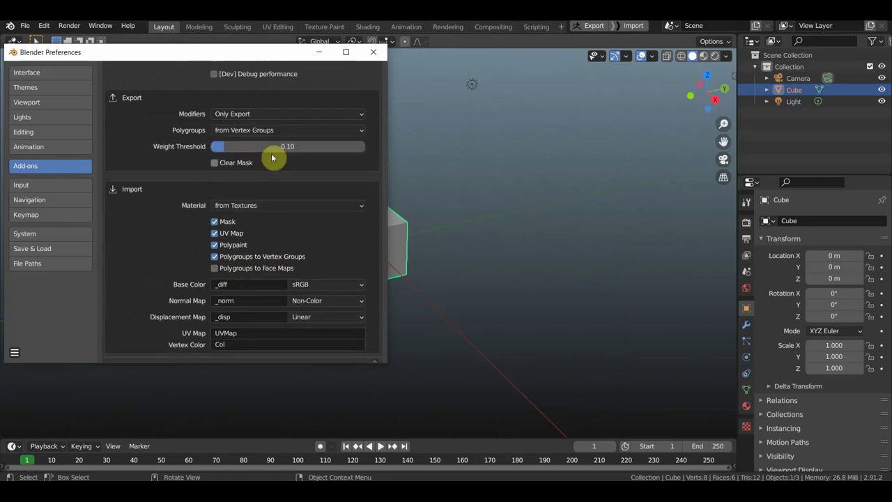
pyautogui.scroll(-1, 230, 356)
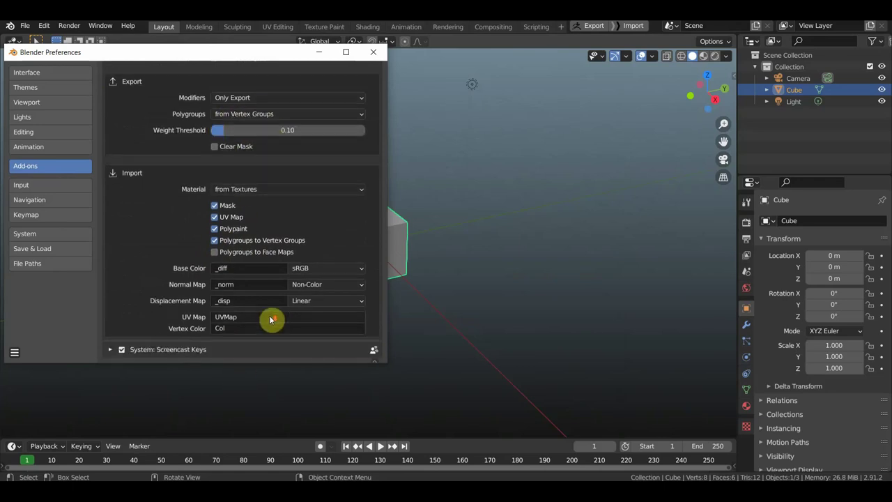
pyautogui.scroll(3, 246, 308)
pyautogui.scroll(5, 246, 309)
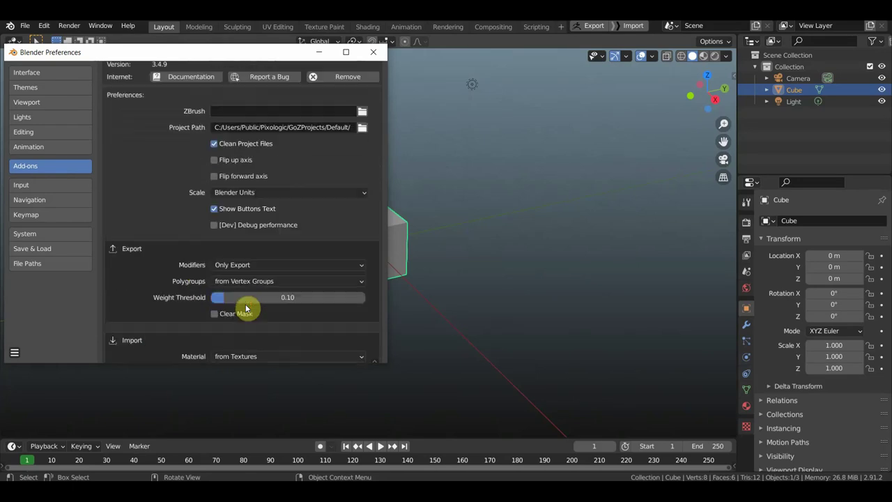
pyautogui.click(377, 55)
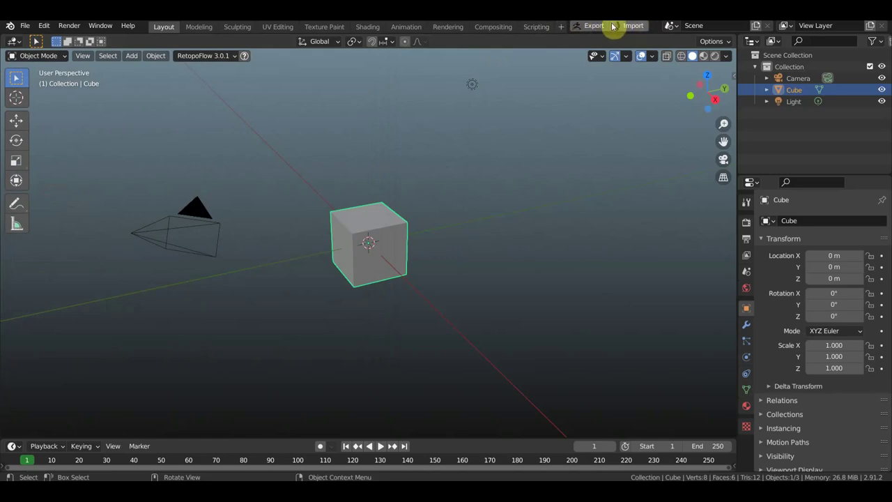
# Reopen Edit > Preferences and browse for the ZBrush path in GoB's settings
pyautogui.click(44, 25)
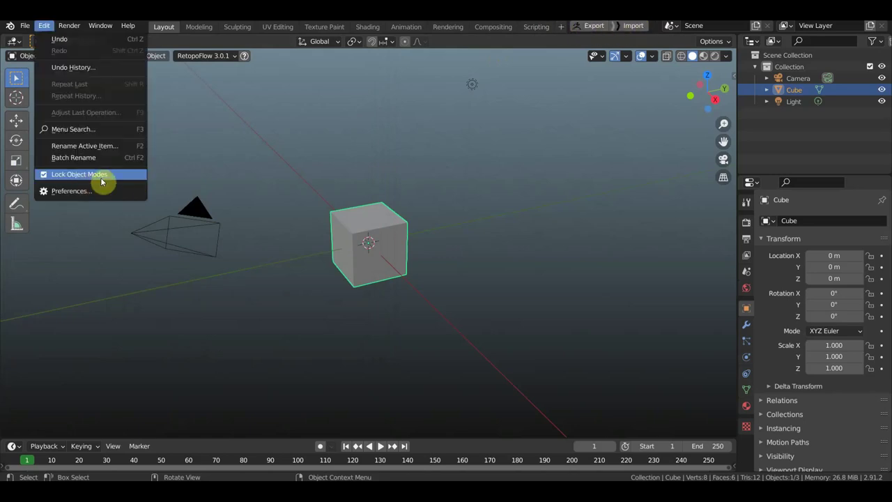
pyautogui.click(88, 190)
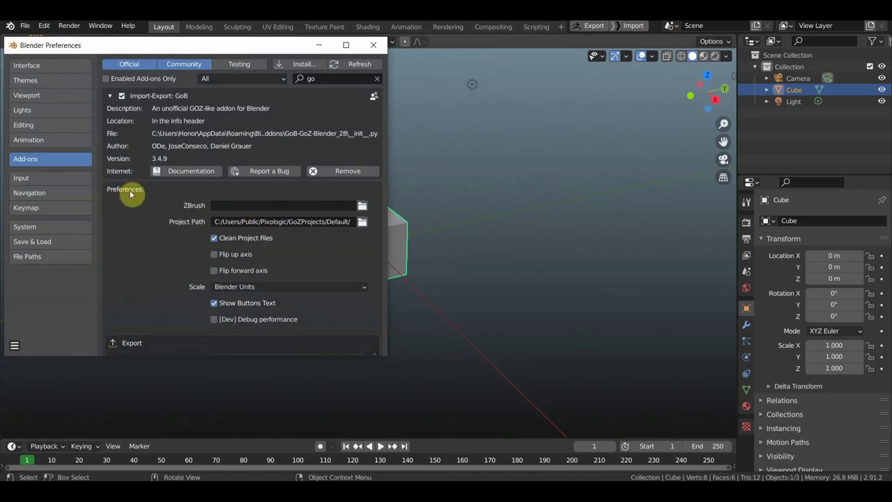
pyautogui.click(249, 206)
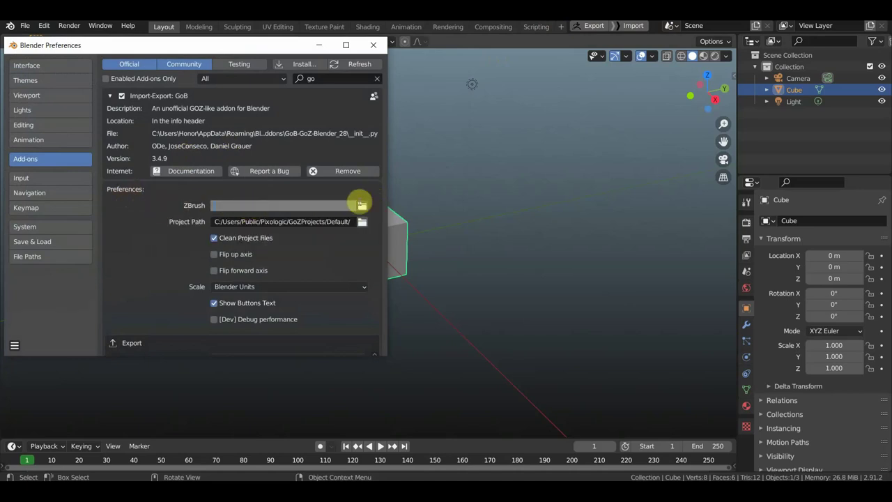
pyautogui.click(361, 206)
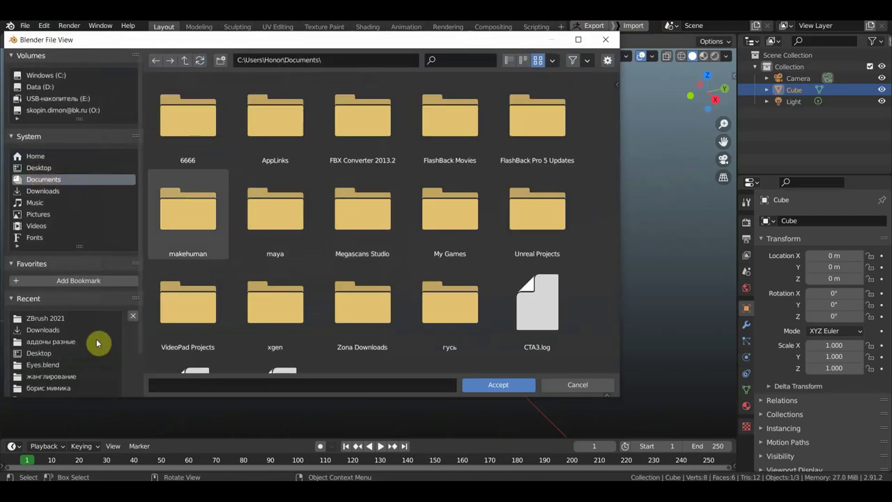
# Look for ZBrush in C:\Program Files\Pixologic in the file browser
pyautogui.click(54, 193)
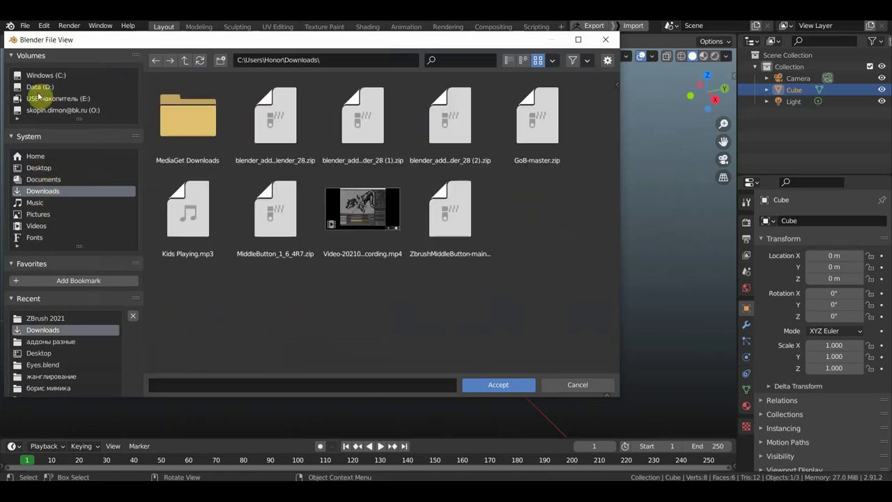
pyautogui.click(45, 76)
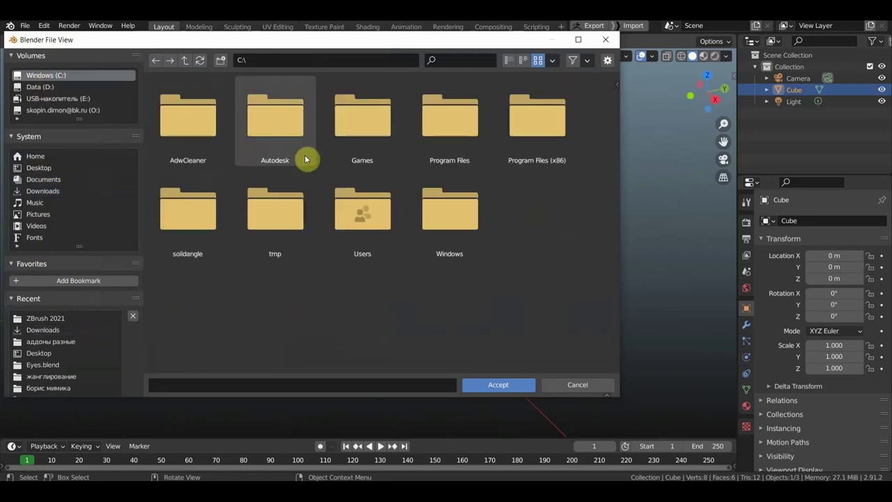
pyautogui.doubleClick(461, 133)
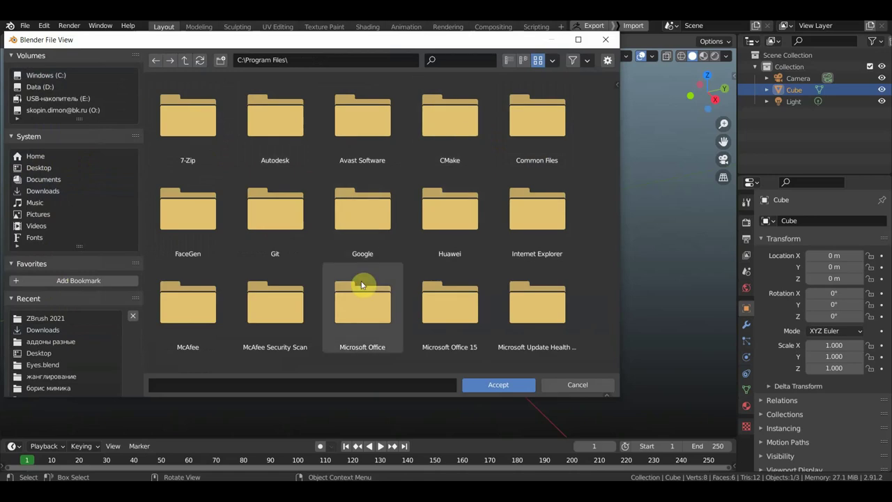
pyautogui.scroll(-2, 362, 285)
pyautogui.scroll(-1, 437, 278)
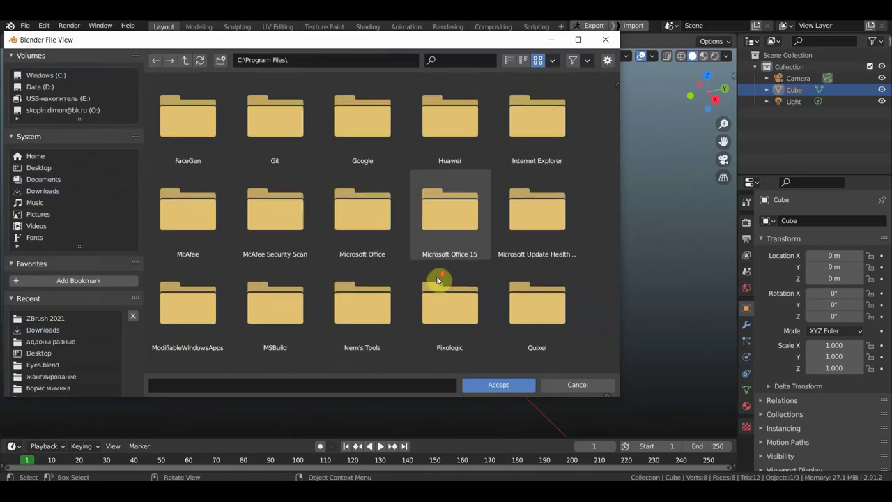
pyautogui.scroll(-2, 438, 280)
pyautogui.scroll(-1, 437, 277)
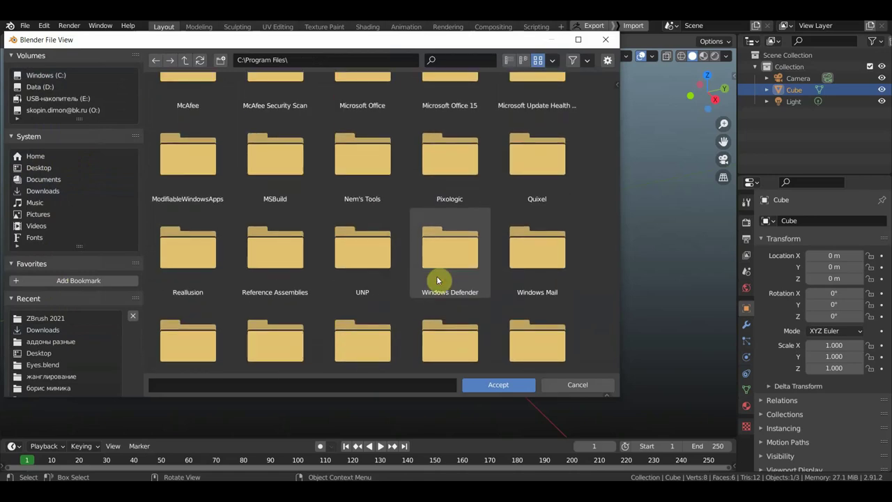
pyautogui.scroll(-2, 436, 277)
pyautogui.scroll(-1, 408, 282)
pyautogui.scroll(1, 407, 282)
pyautogui.scroll(1, 407, 282)
pyautogui.scroll(1, 407, 282)
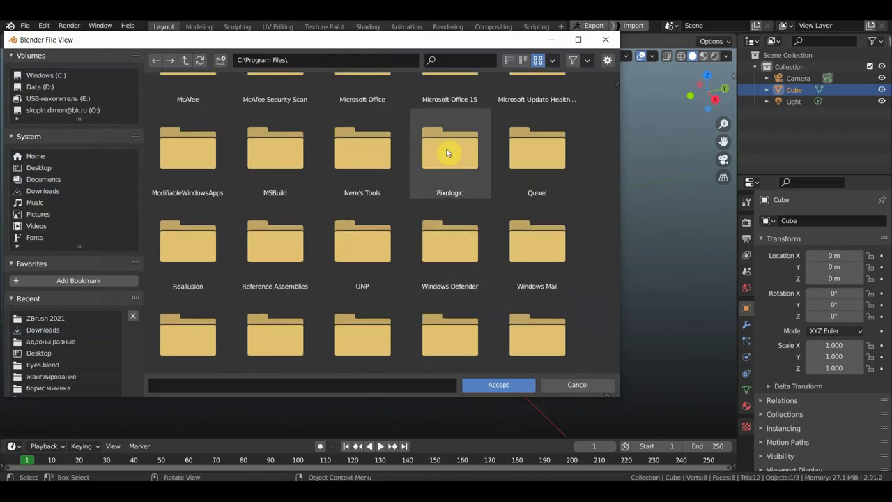
pyautogui.doubleClick(451, 150)
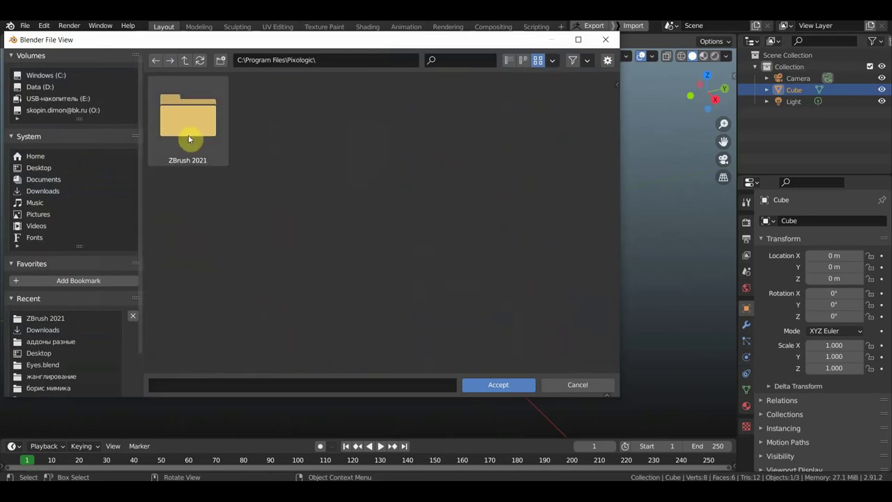
# Set GoB's ZBrush path to D:\Program Files\Pixologic\ZBrush.exe and close Preferences
pyautogui.click(40, 168)
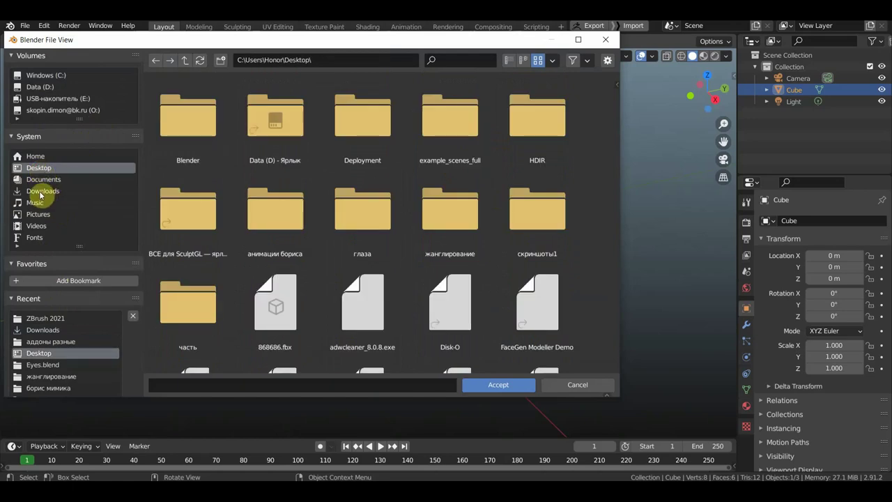
pyautogui.click(44, 89)
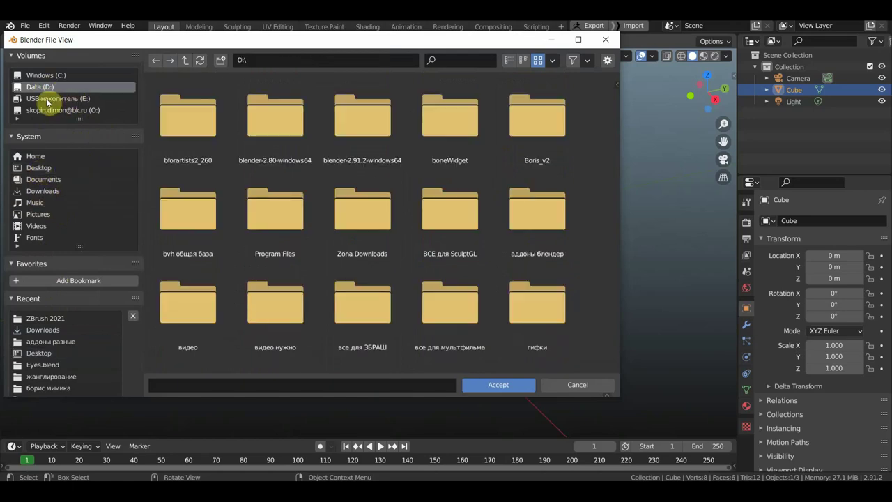
pyautogui.scroll(-2, 399, 279)
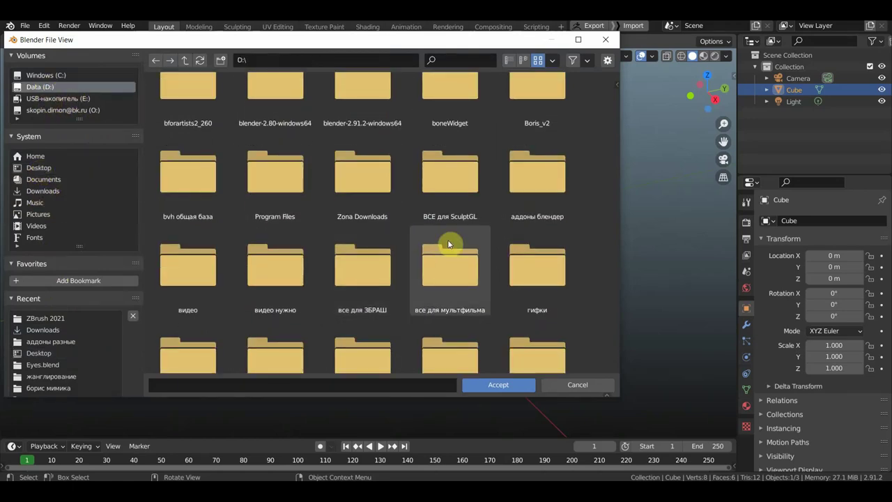
pyautogui.doubleClick(279, 199)
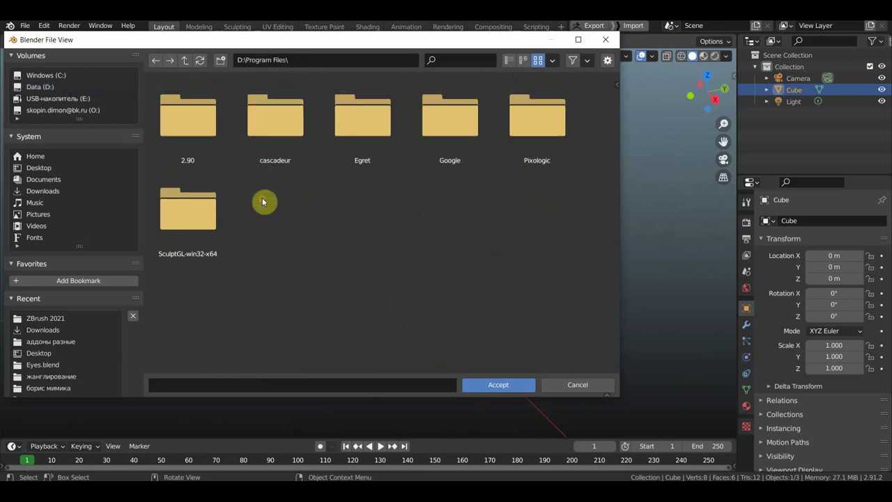
pyautogui.doubleClick(554, 132)
pyautogui.scroll(-9, 403, 209)
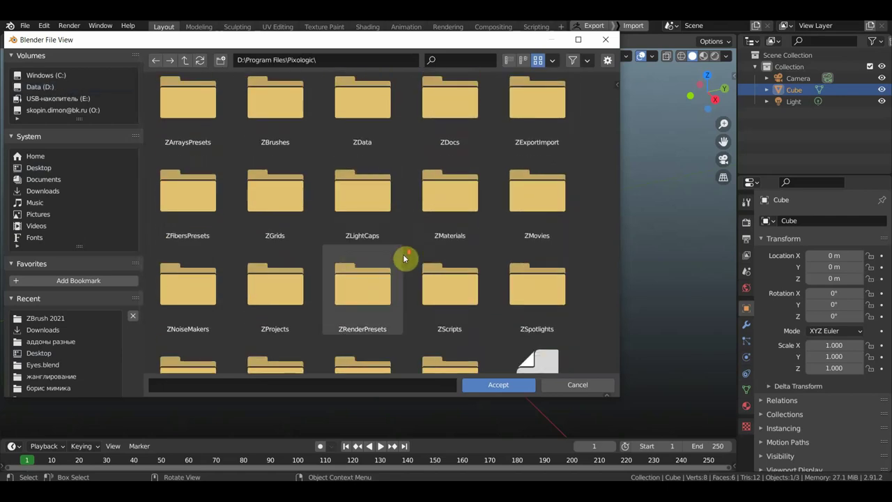
pyautogui.scroll(-5, 404, 258)
pyautogui.scroll(-5, 404, 264)
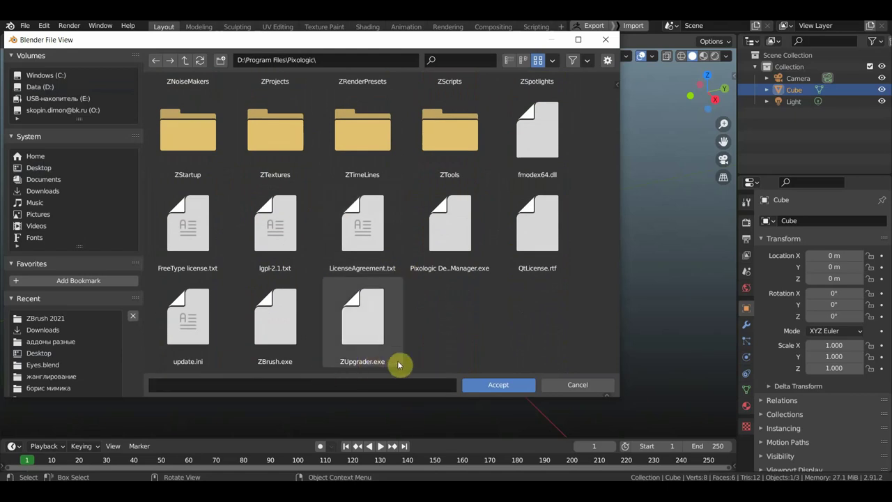
pyautogui.click(273, 353)
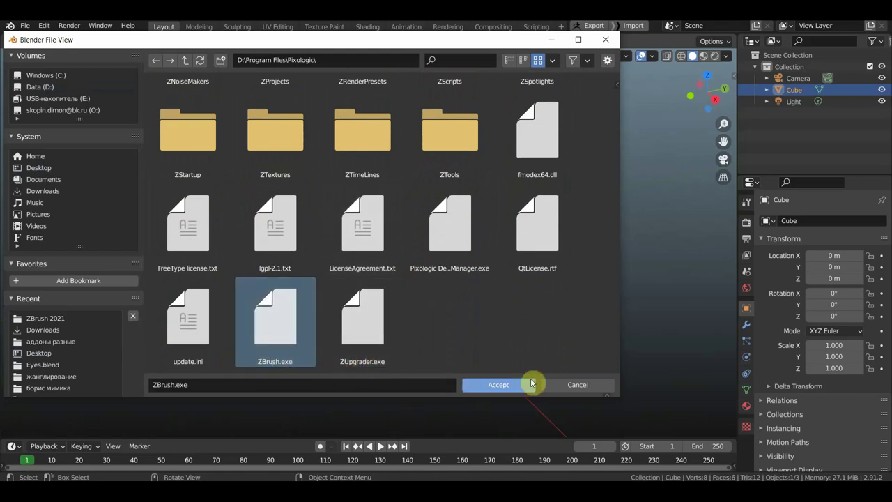
pyautogui.click(496, 385)
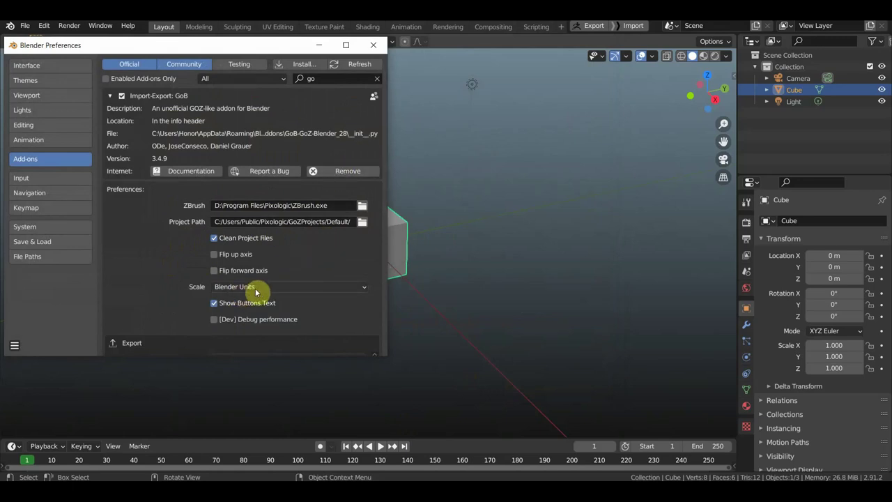
pyautogui.click(373, 49)
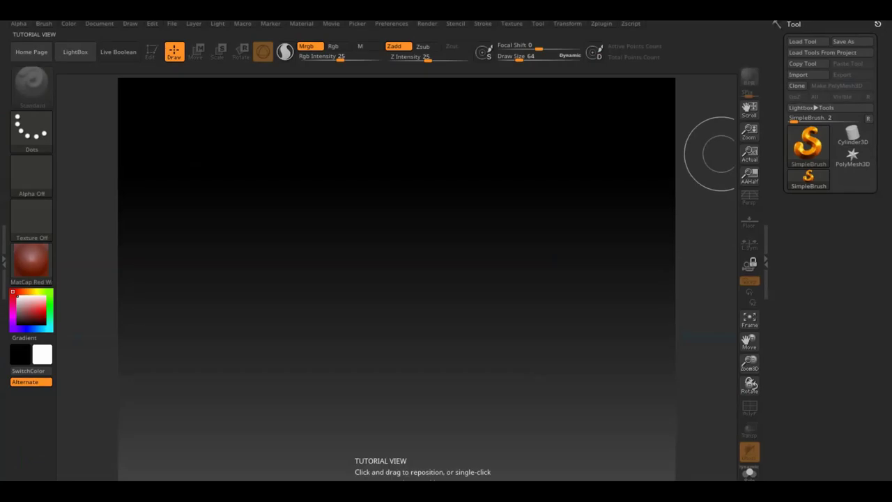
# Draw a Cube3D primitive onto the canvas centre and enable Edit mode
pyautogui.click(793, 157)
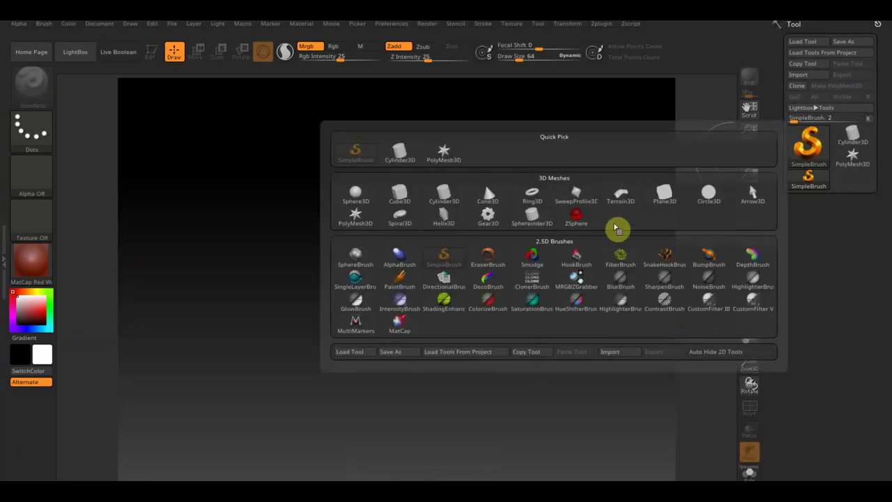
pyautogui.click(398, 196)
pyautogui.moveTo(395, 336); pyautogui.dragTo(394, 393)
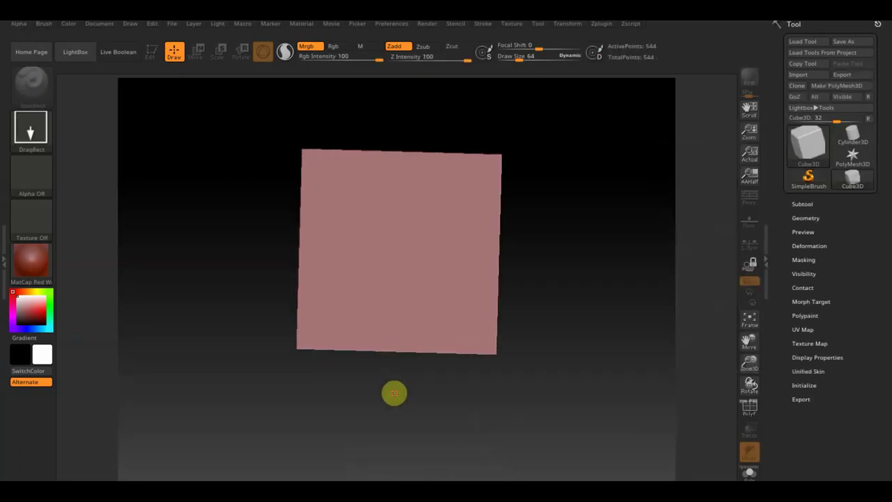
pyautogui.click(151, 51)
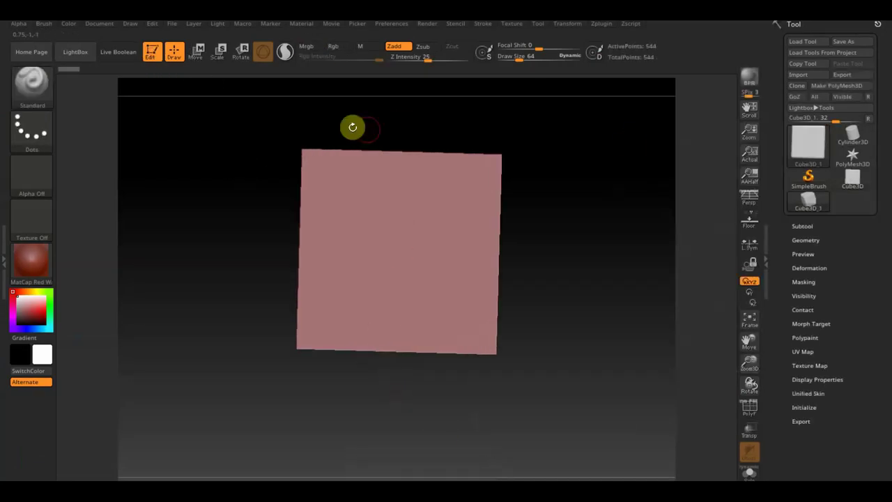
# Select the Move Topological brush at draw size 626 and make the cube a PolyMesh3D
pyautogui.click(41, 82)
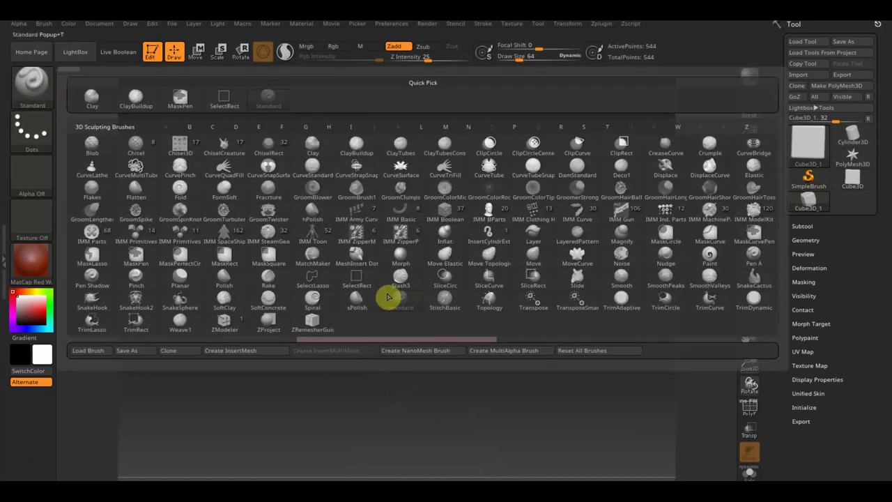
pyautogui.click(486, 255)
pyautogui.moveTo(522, 60); pyautogui.dragTo(569, 66)
pyautogui.click(472, 332)
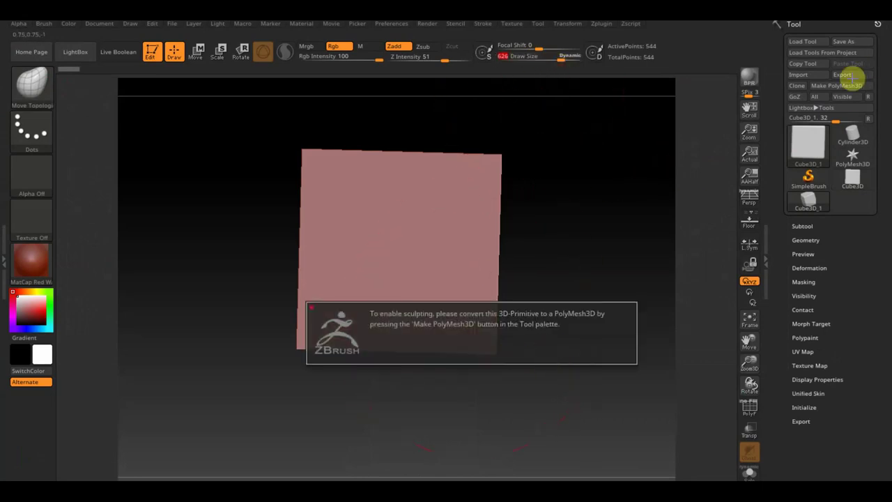
pyautogui.click(842, 85)
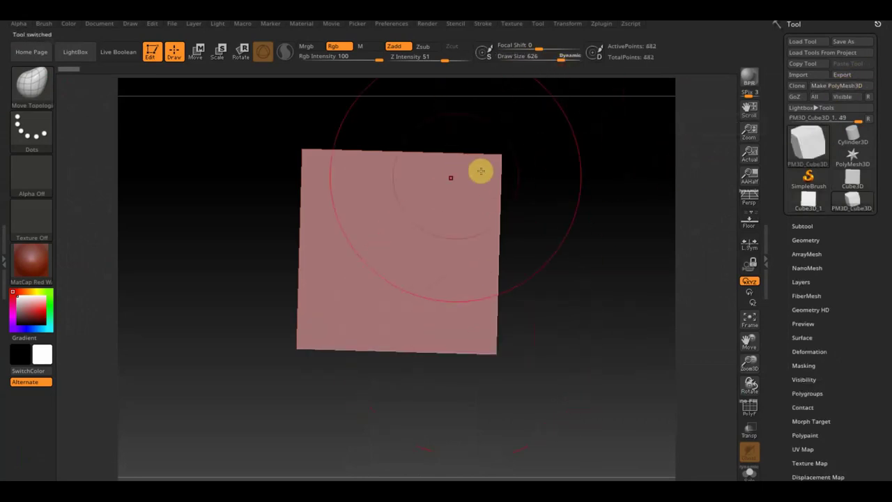
# Pull the cube's top-right and lower-left corners outward, undoing the unwanted fold stroke
pyautogui.moveTo(508, 144); pyautogui.dragTo(597, 104)
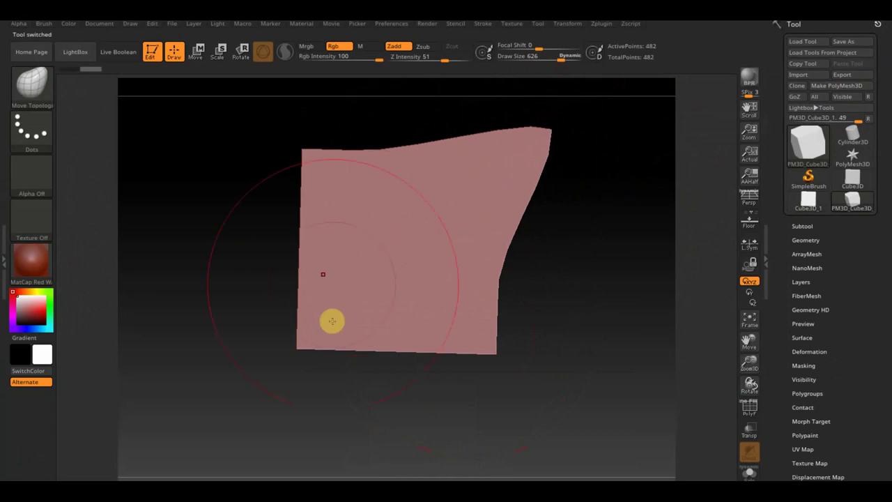
pyautogui.moveTo(314, 330); pyautogui.dragTo(177, 383)
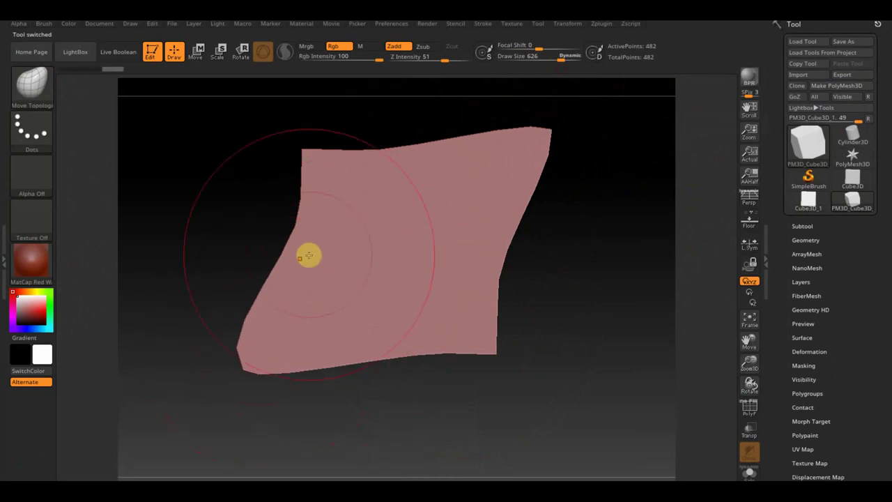
pyautogui.moveTo(288, 239); pyautogui.dragTo(487, 308)
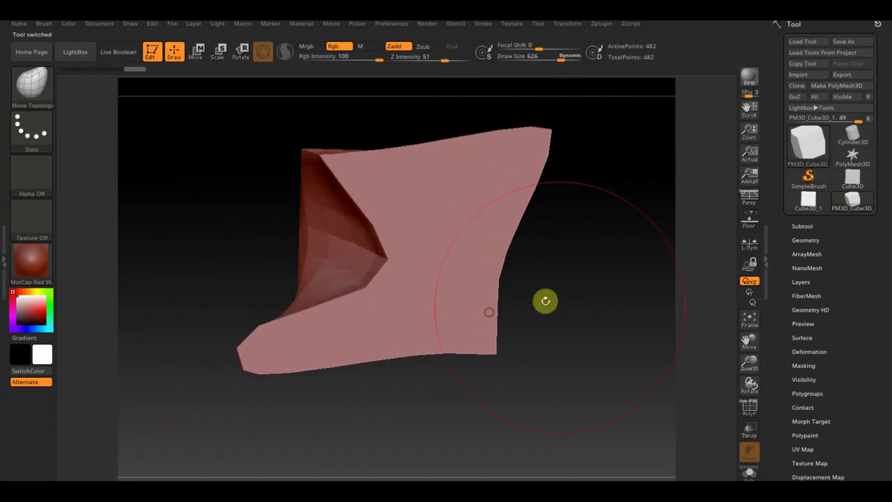
pyautogui.hotkey('ctrl', 'z')
pyautogui.hotkey('ctrl', 'z')
pyautogui.hotkey('ctrl', 'z')
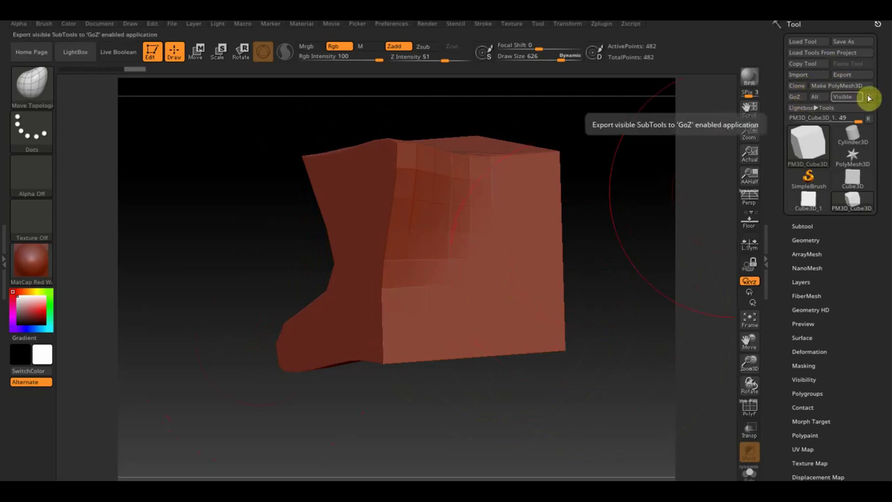
# Set Blender as the GoZ target and send the visible mesh across to Blender
pyautogui.click(868, 97)
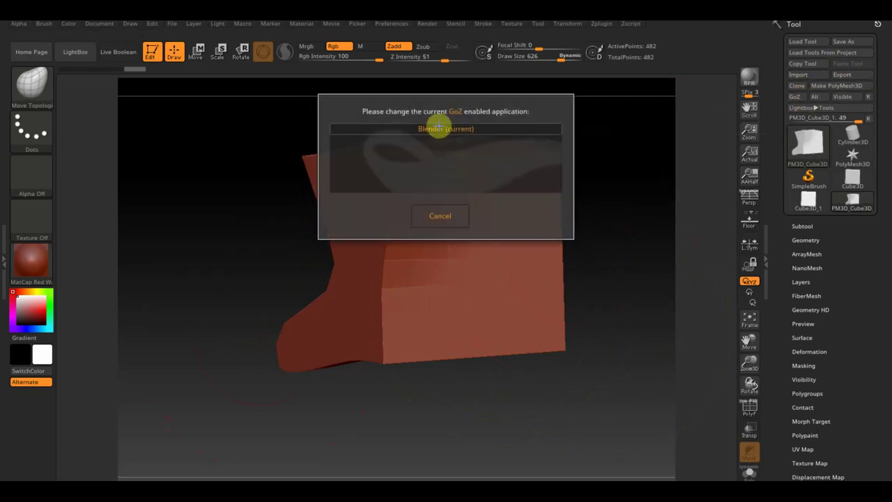
pyautogui.click(431, 129)
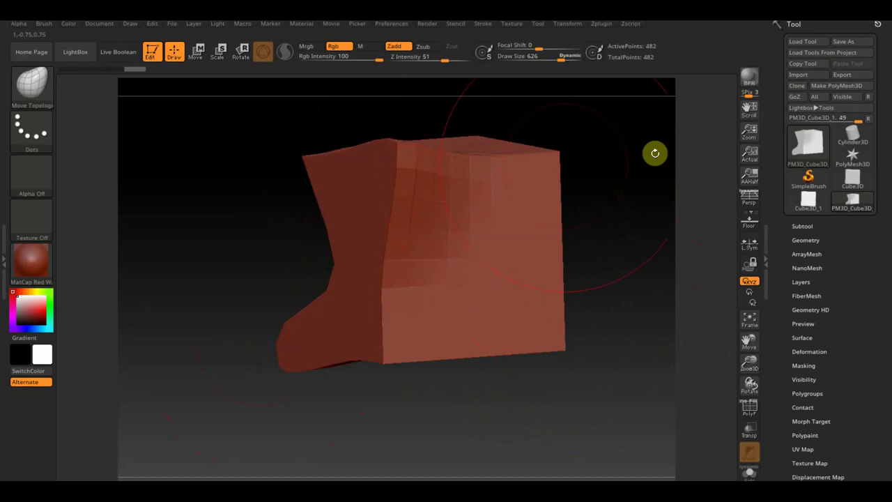
pyautogui.click(796, 97)
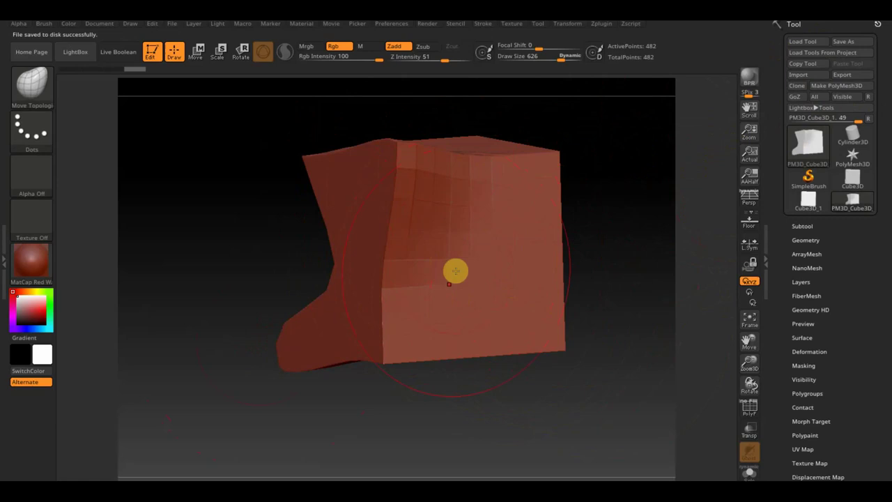
pyautogui.press('super')
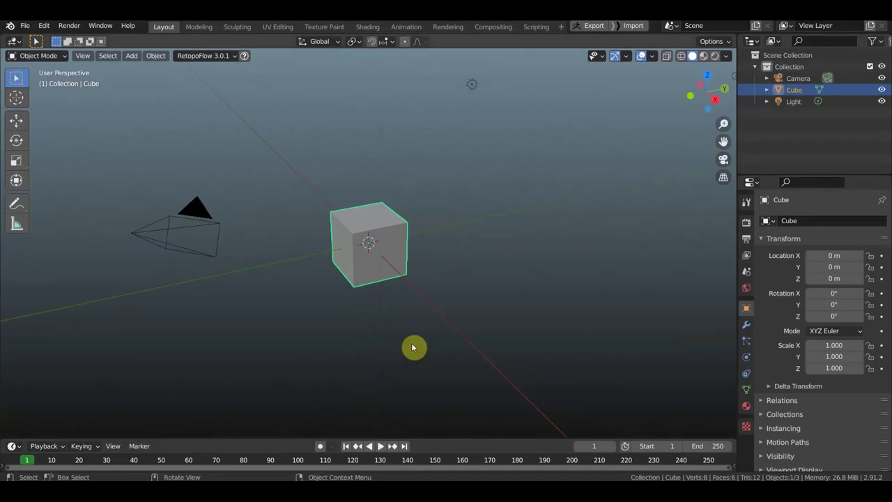
# Delete Blender's default cube from the scene
pyautogui.moveTo(517, 198); pyautogui.dragTo(553, 177)
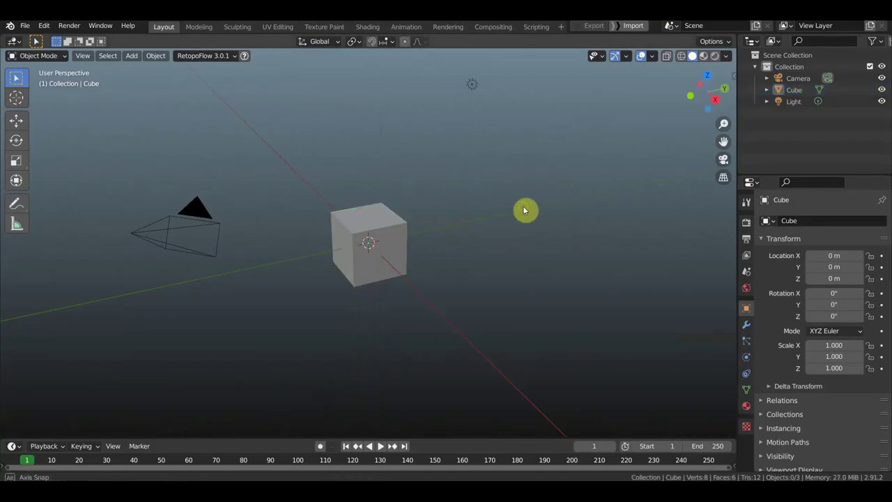
pyautogui.moveTo(523, 209); pyautogui.dragTo(571, 193, button='middle')
pyautogui.click(390, 241)
pyautogui.scroll(3, 397, 242)
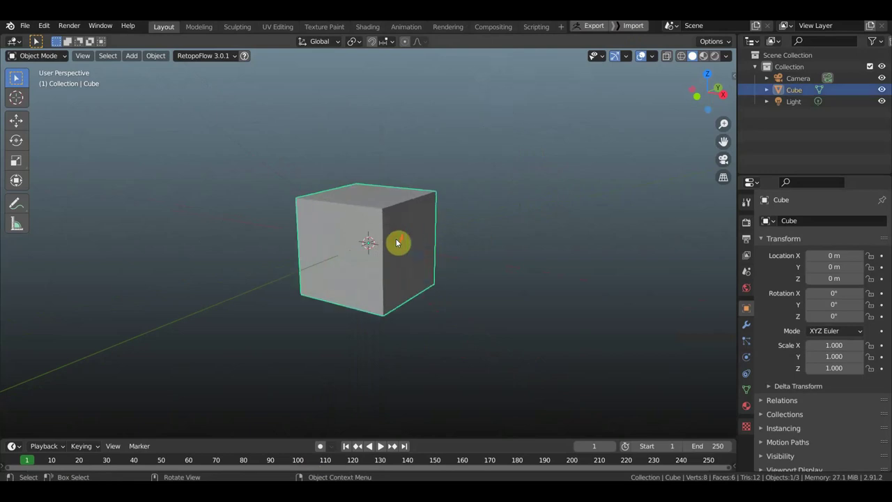
pyautogui.press('Delete')
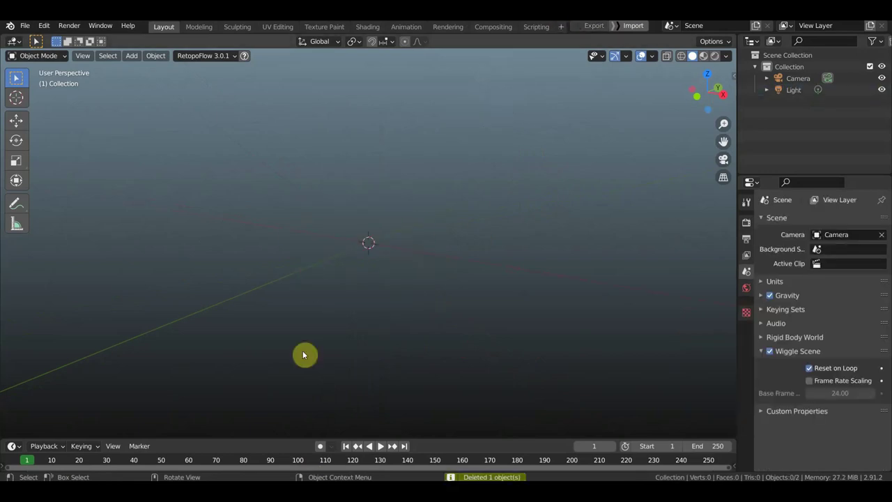
# Import PM3D_Cube3D_1 from ZBrush via GoZ and orbit around it to inspect
pyautogui.click(629, 28)
pyautogui.press('s')
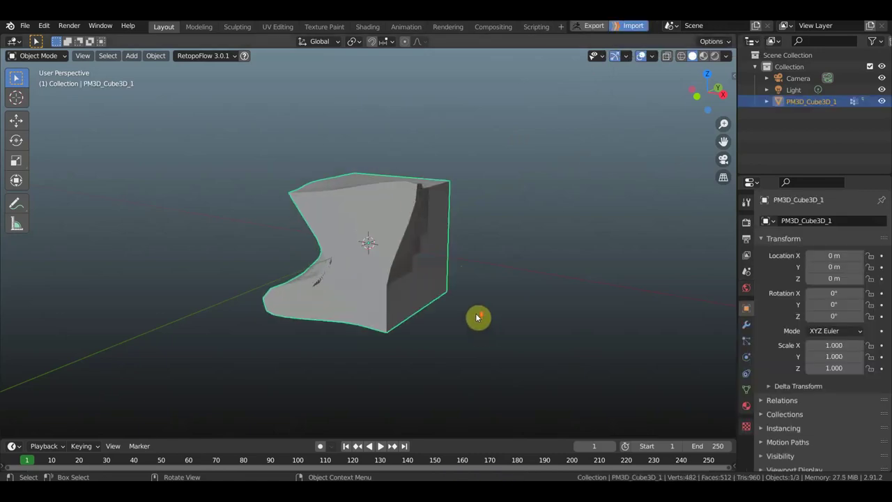
pyautogui.click(541, 320)
pyautogui.moveTo(557, 319)
pyautogui.mouseDown(button='middle')
pyautogui.moveTo(634, 289)
pyautogui.moveTo(472, 318)
pyautogui.moveTo(72, 311)
pyautogui.moveTo(258, 305)
pyautogui.moveTo(302, 322)
pyautogui.moveTo(104, 309)
pyautogui.mouseUp(button='middle')
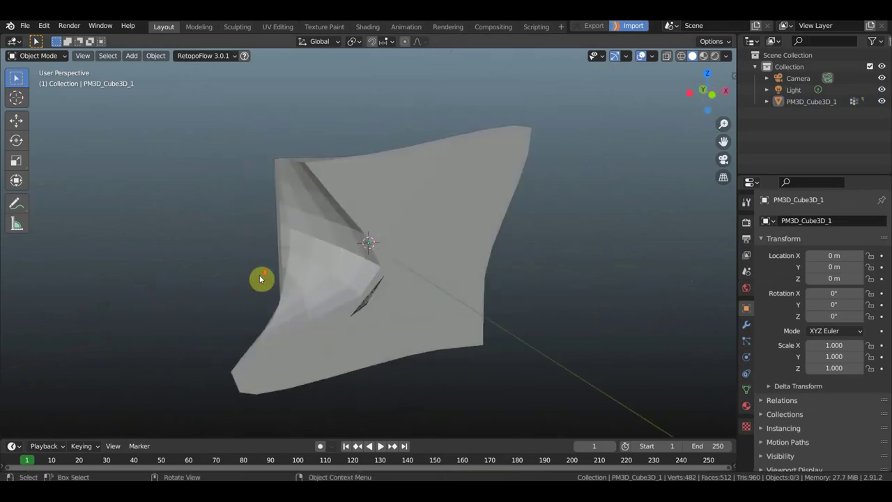
pyautogui.moveTo(265, 277); pyautogui.dragTo(381, 232, button='middle')
pyautogui.click(39, 57)
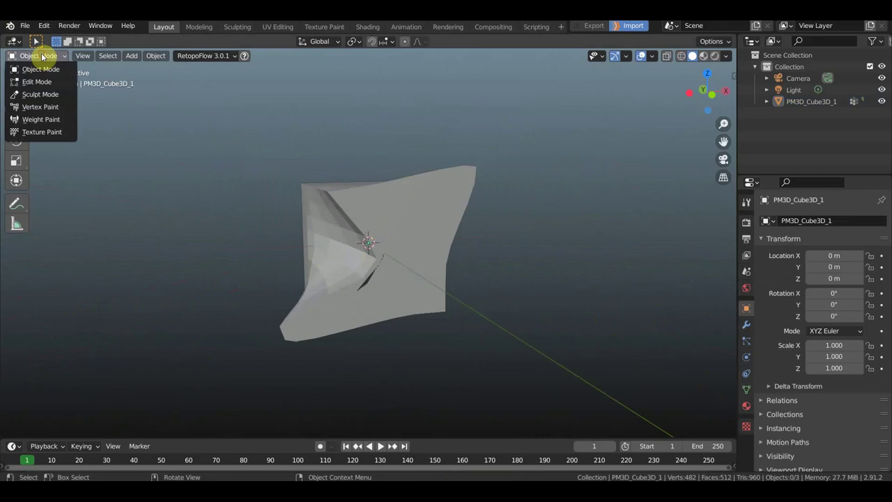
# In Sculpt Mode, pick the Grab brush, enlarge the mesh, and set radius 294 px
pyautogui.click(43, 98)
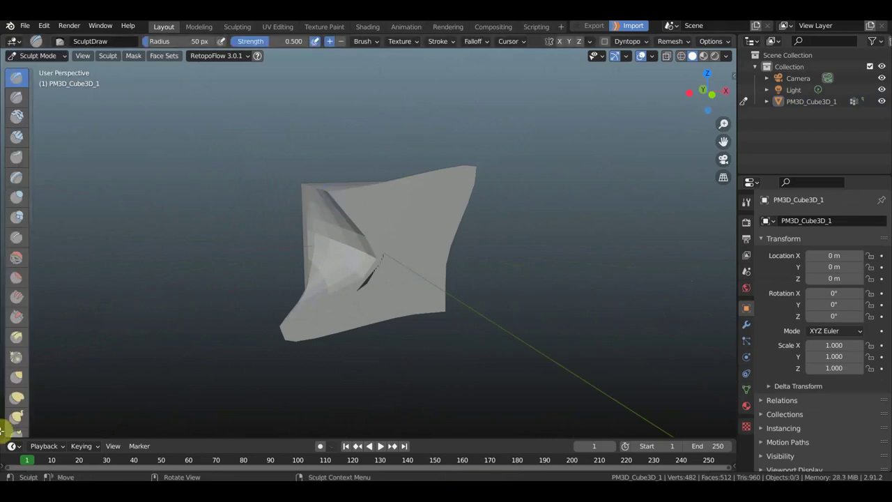
pyautogui.click(25, 377)
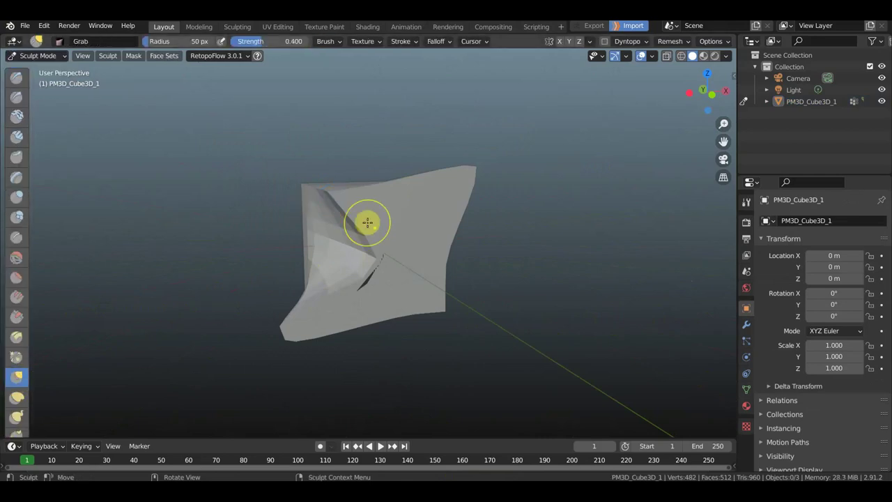
pyautogui.press('s')
pyautogui.click(368, 213)
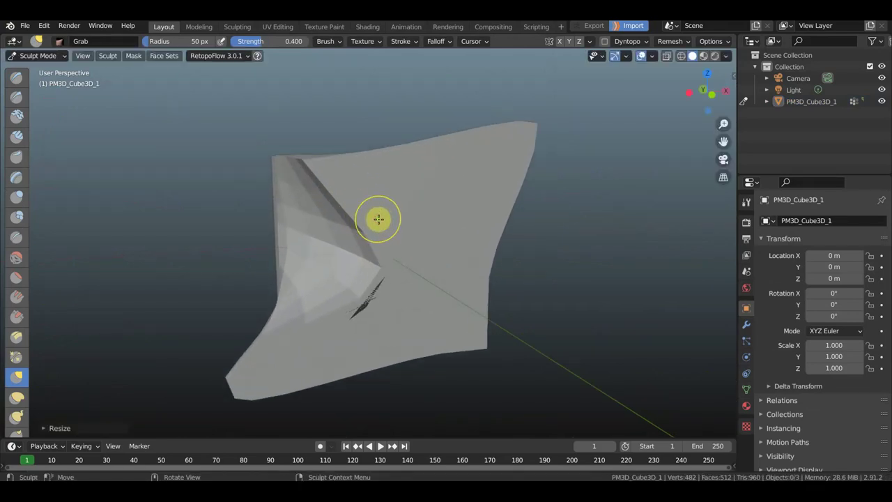
pyautogui.press('f')
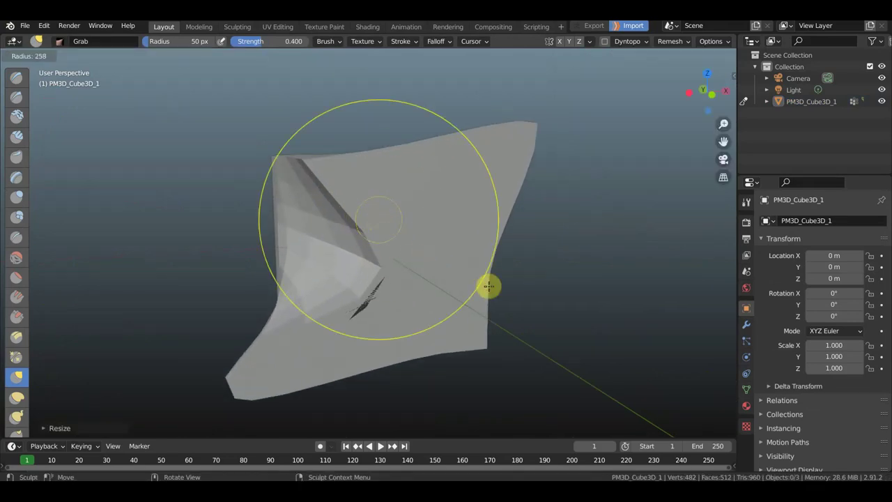
pyautogui.click(488, 290)
# Grab-pull the mesh's upper-left region, undoing a lower-left stroke, then try GoZ Import
pyautogui.moveTo(259, 358); pyautogui.dragTo(460, 177)
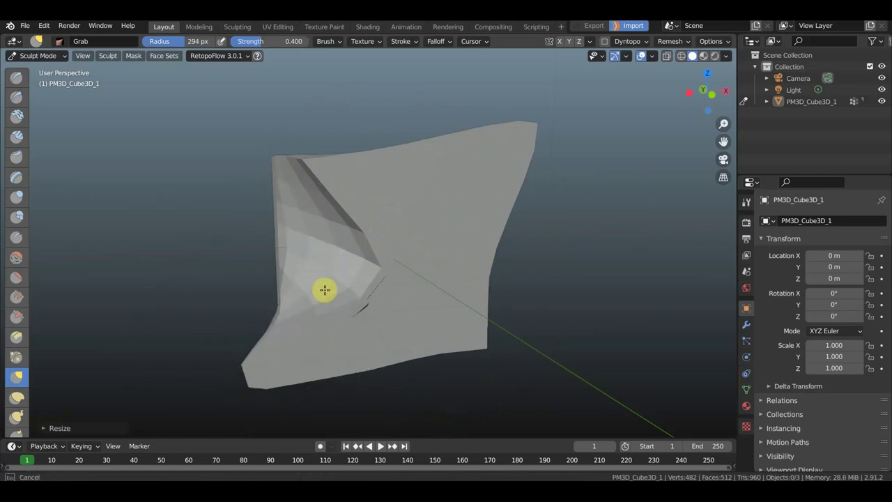
pyautogui.hotkey('ctrl', 'z')
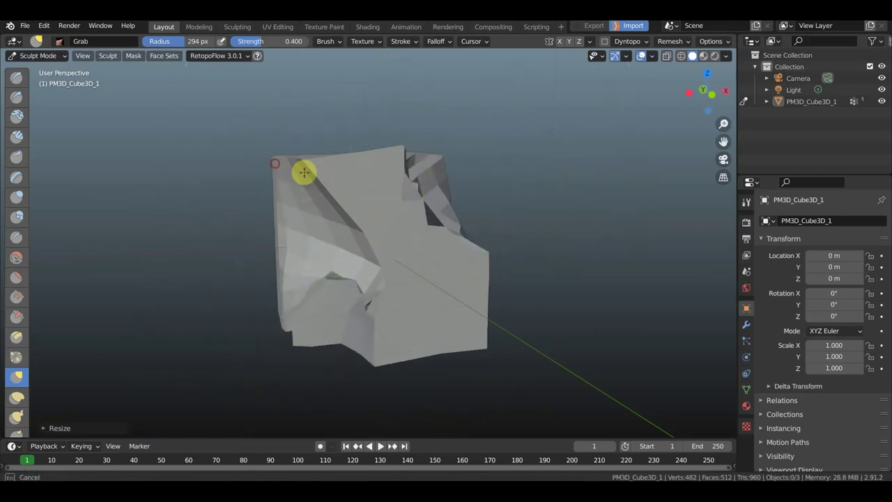
pyautogui.moveTo(302, 171); pyautogui.dragTo(432, 207)
pyautogui.click(639, 26)
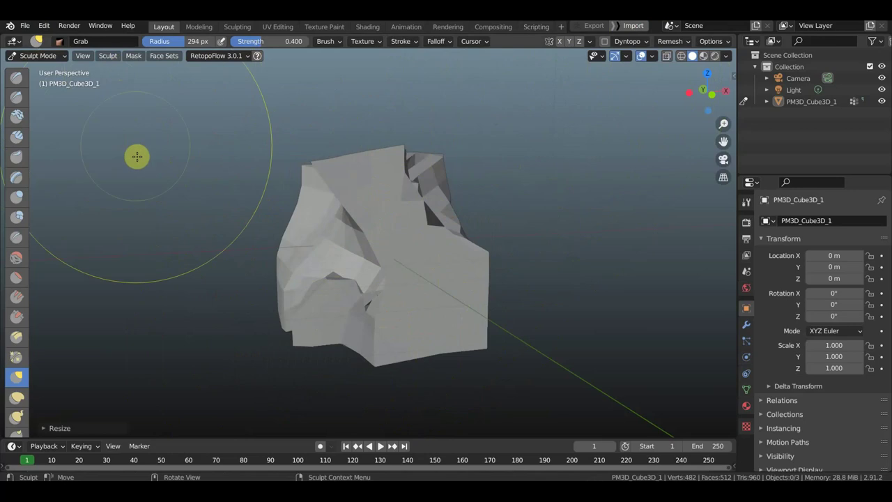
# Open Preferences and browse for GoB's ZBrush path, reaching C:\Program Files
pyautogui.click(46, 27)
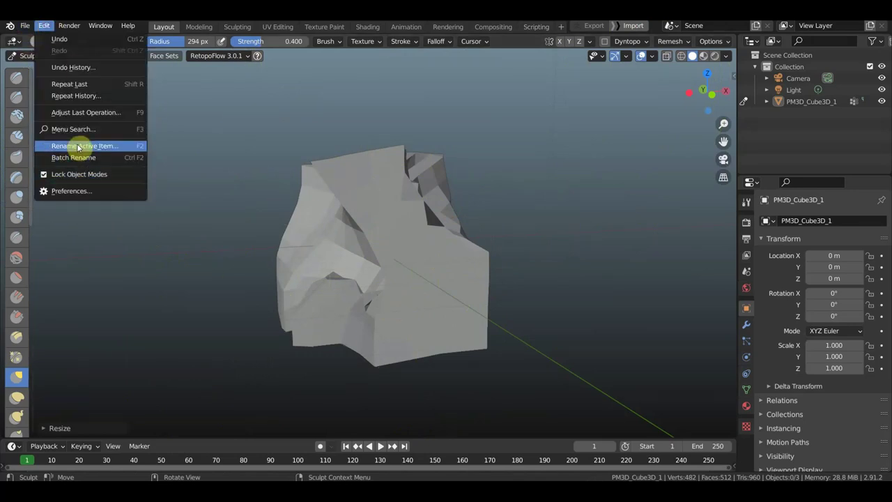
pyautogui.click(80, 191)
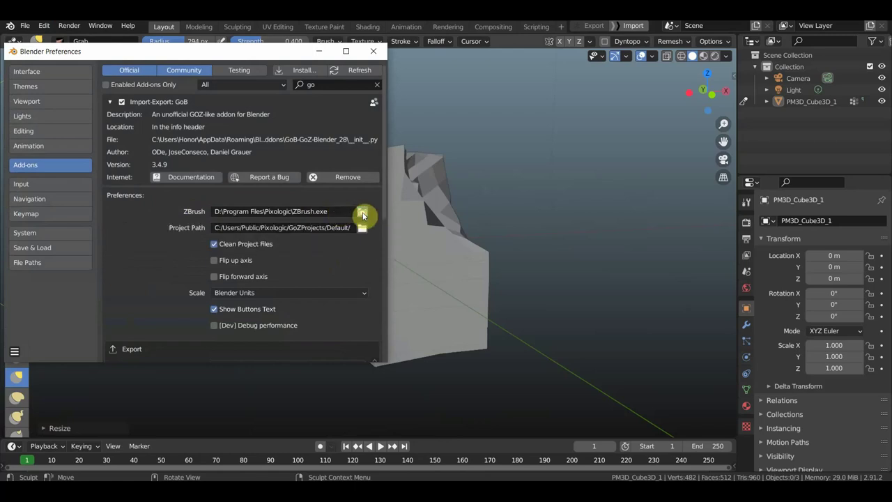
pyautogui.click(363, 212)
pyautogui.click(43, 185)
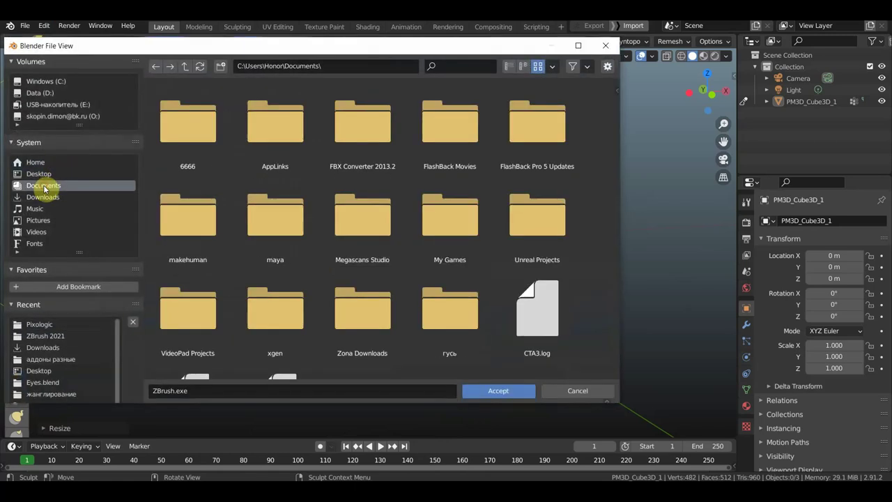
pyautogui.click(39, 175)
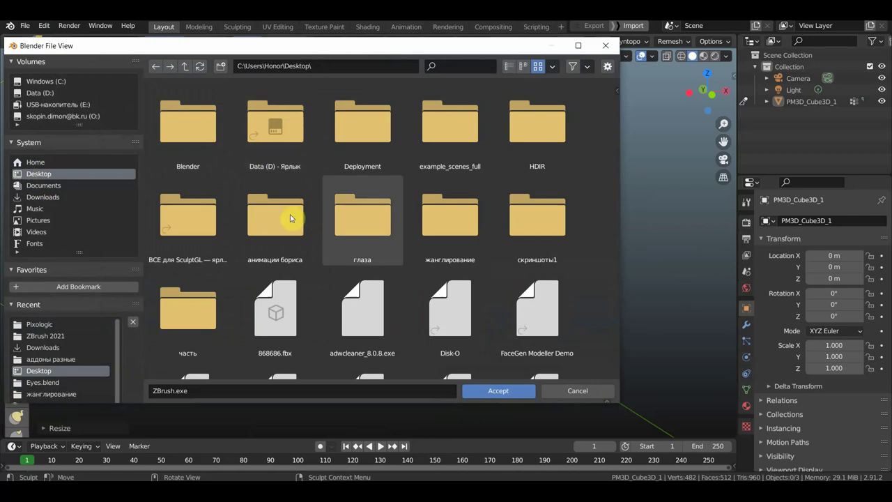
pyautogui.click(38, 82)
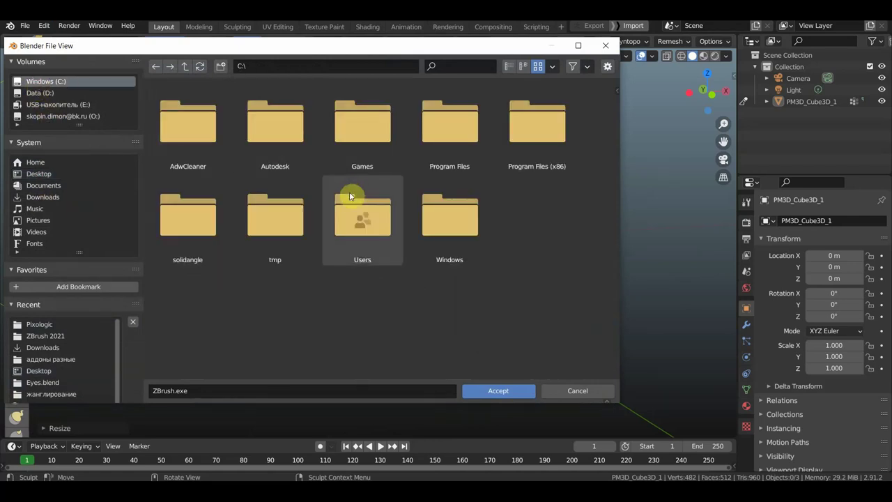
pyautogui.doubleClick(456, 138)
# Choose ZBrush.exe in Pixologic\ZBrush 2021 as GoB's ZBrush path and close Preferences
pyautogui.scroll(-3, 384, 258)
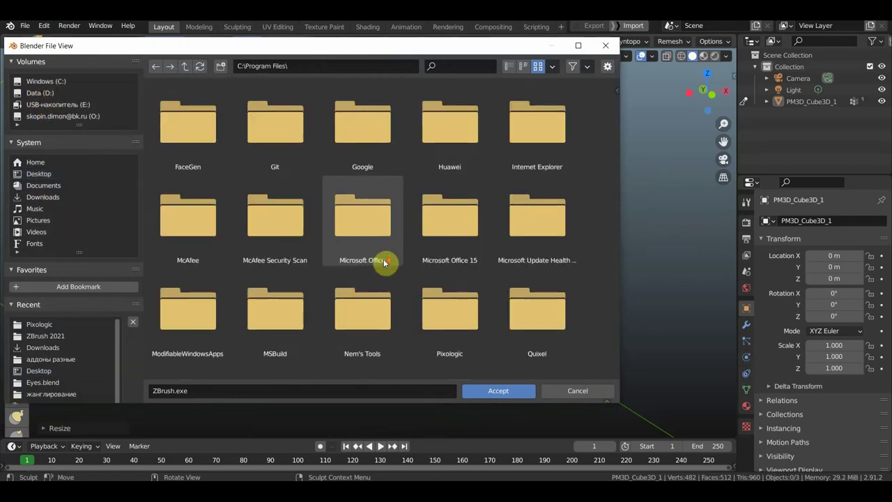
pyautogui.scroll(-2, 519, 230)
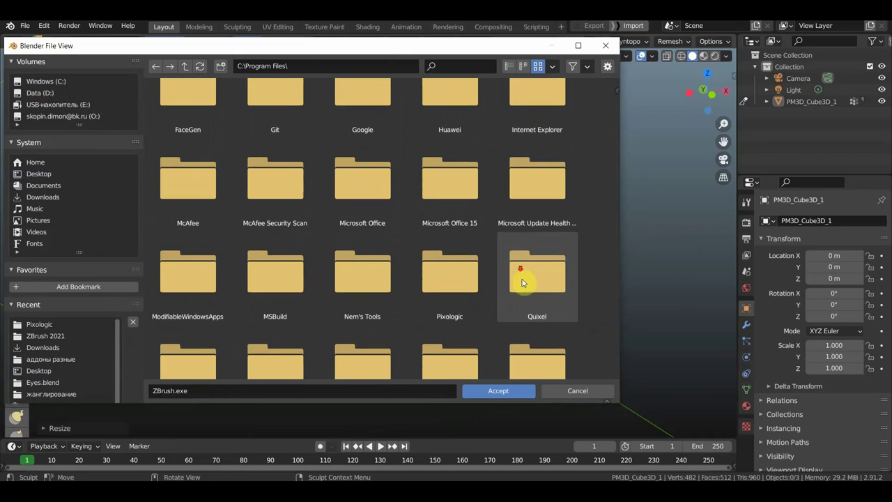
pyautogui.click(456, 298)
pyautogui.doubleClick(456, 299)
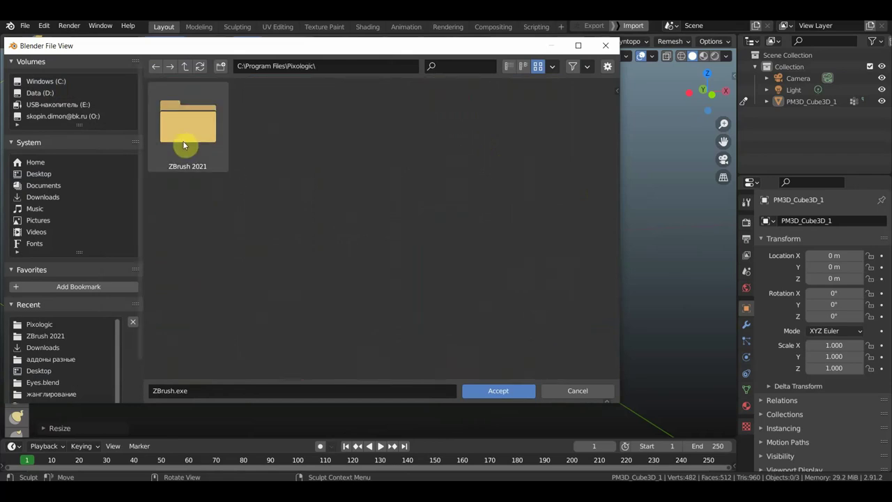
pyautogui.doubleClick(183, 143)
pyautogui.scroll(-3, 393, 221)
pyautogui.scroll(-3, 464, 245)
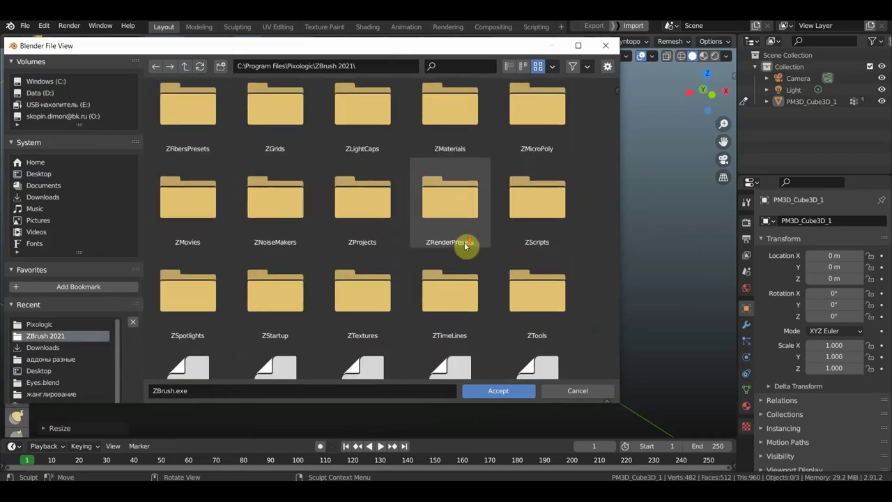
pyautogui.scroll(-5, 428, 341)
pyautogui.scroll(-3, 415, 351)
pyautogui.click(288, 357)
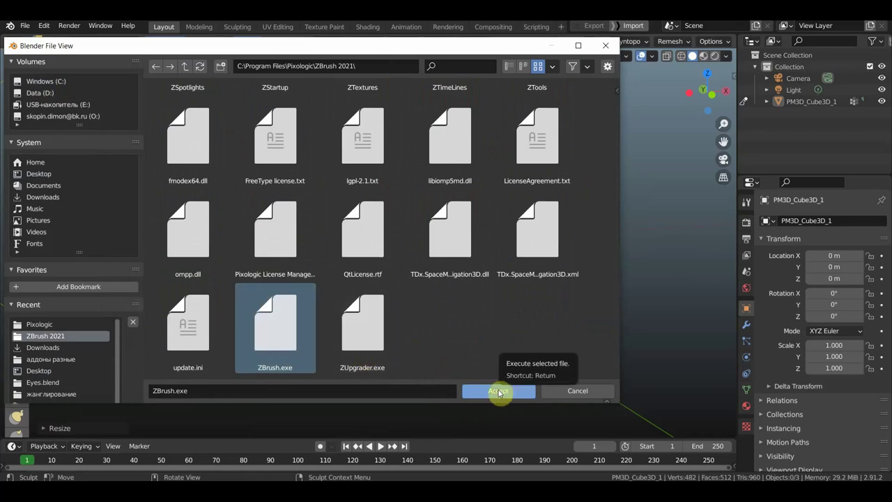
pyautogui.click(494, 393)
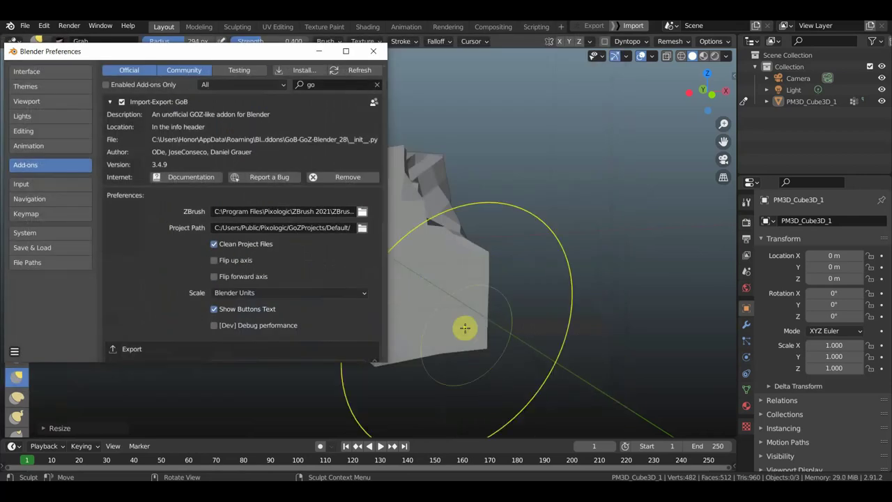
pyautogui.click(373, 51)
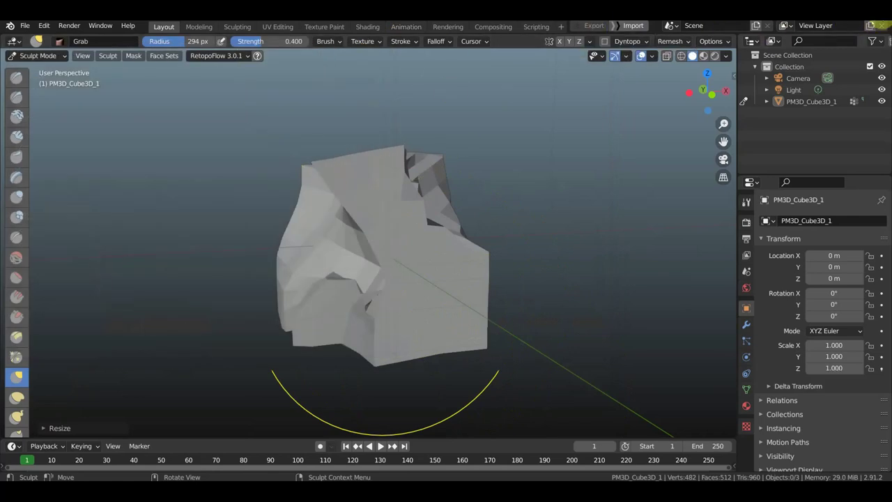
# Quit Blender without saving, relaunch it from the desktop, and dismiss the splash screen
pyautogui.hotkey('ctrl', 'q')
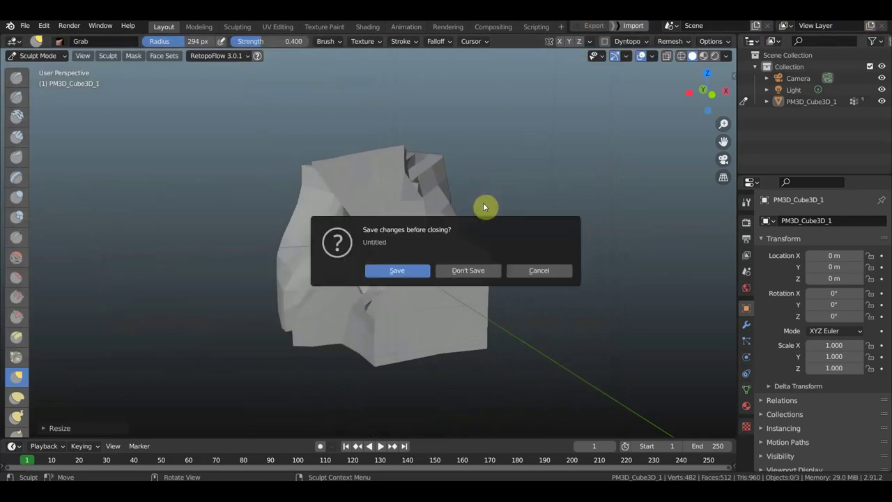
pyautogui.click(466, 271)
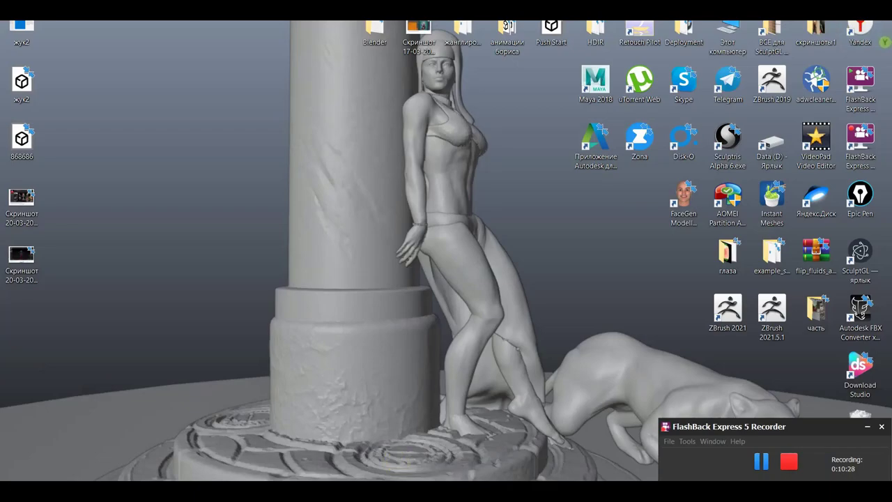
pyautogui.doubleClick(374, 28)
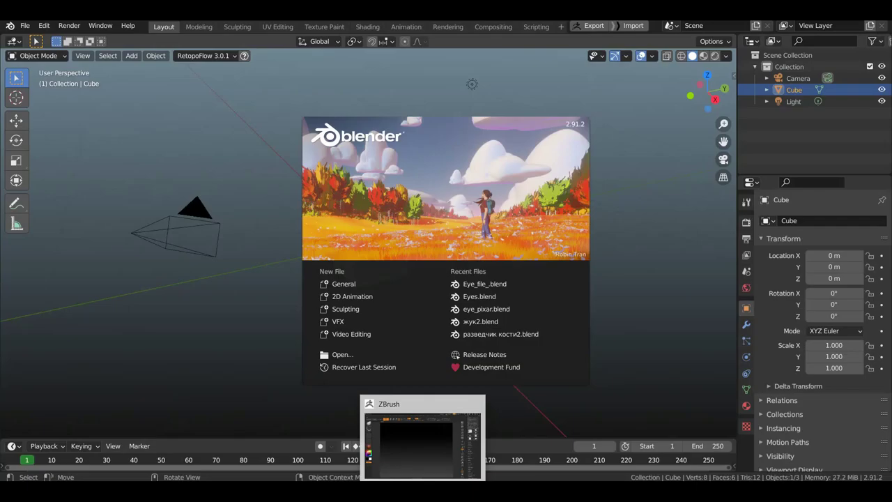
pyautogui.click(617, 309)
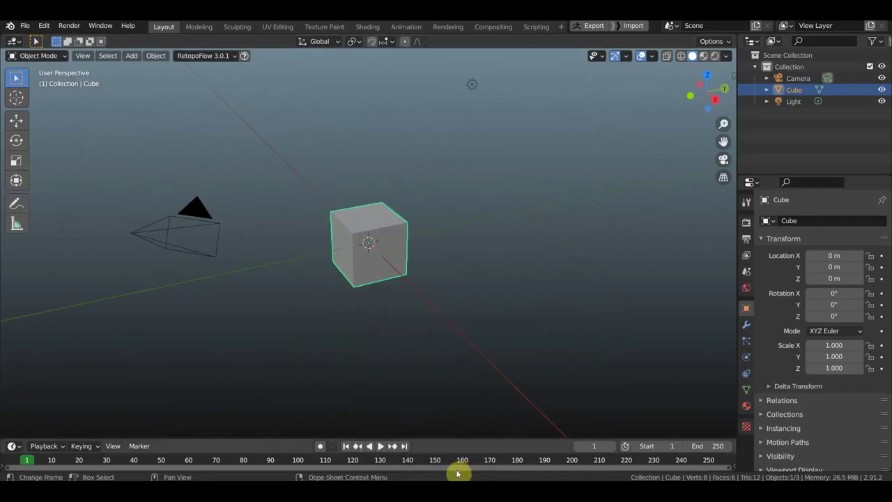
# Send the mesh from ZBrush, import it in Blender, and delete the default cube
pyautogui.click(431, 480)
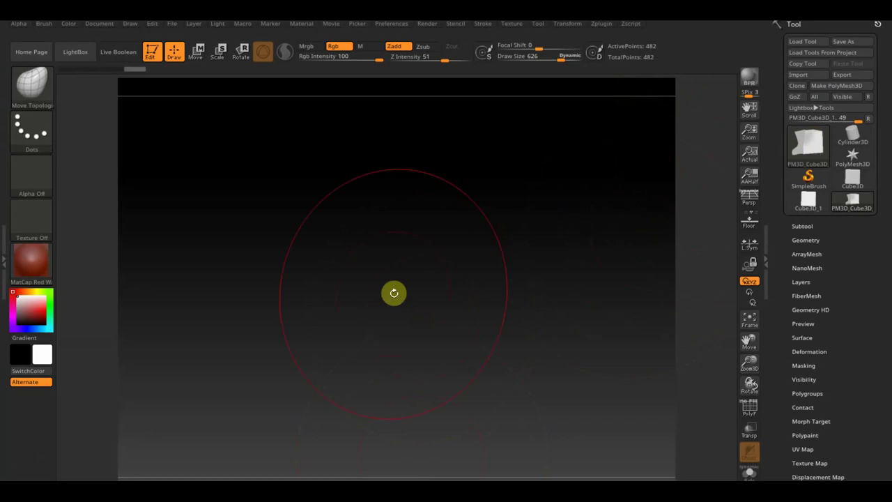
pyautogui.click(794, 96)
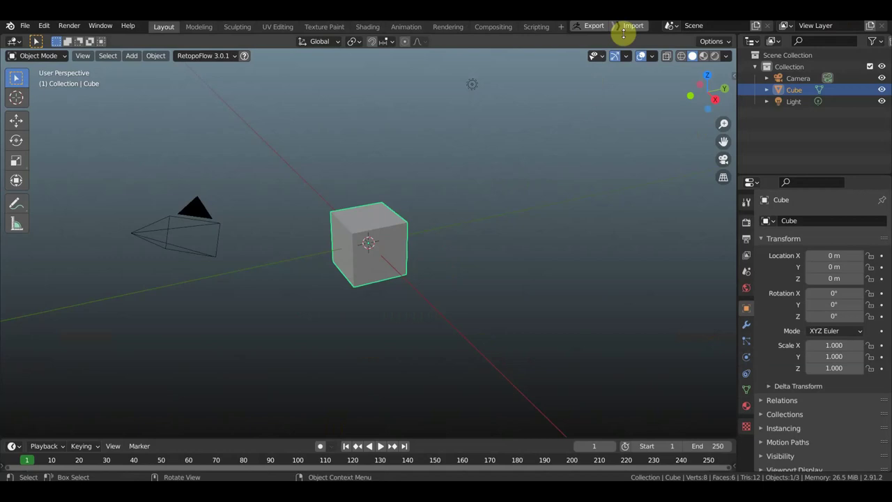
pyautogui.click(635, 26)
pyautogui.scroll(5, 404, 244)
pyautogui.moveTo(441, 246); pyautogui.dragTo(395, 241, button='middle')
pyautogui.click(398, 234)
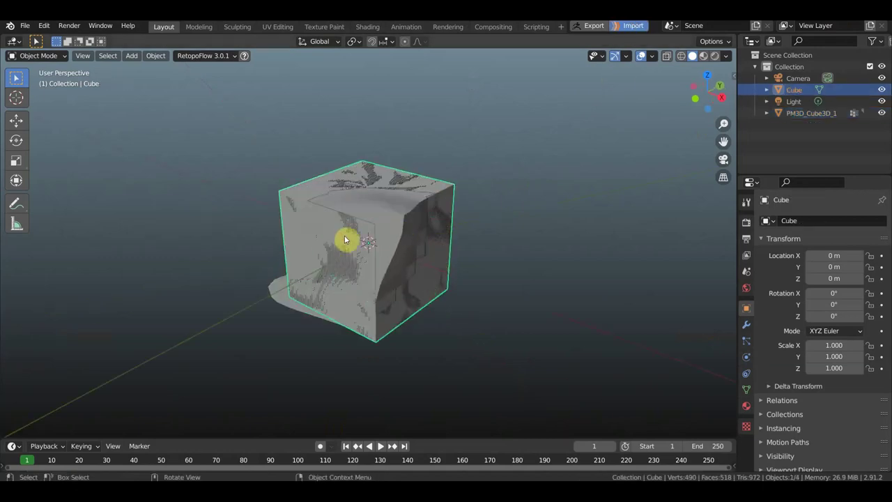
pyautogui.press('Delete')
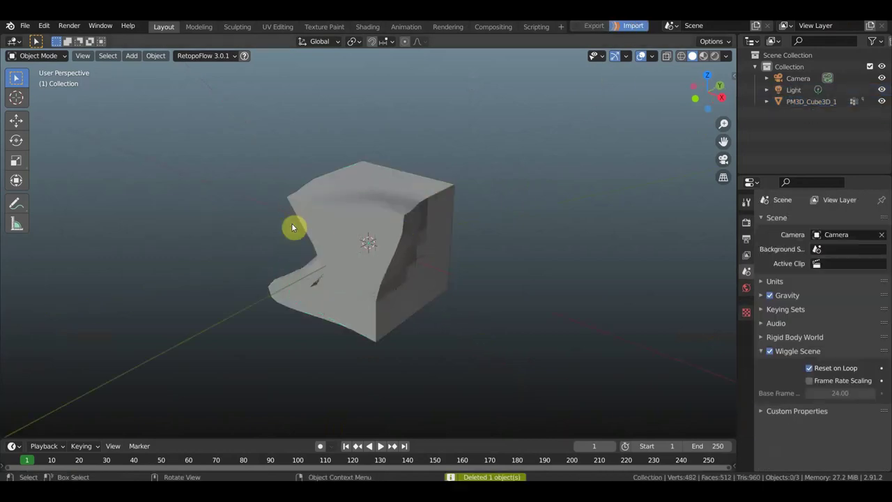
# Select the imported PM3D_Cube3D_1 mesh and export it to ZBrush via GoZ
pyautogui.moveTo(350, 241)
pyautogui.mouseDown(button='middle')
pyautogui.moveTo(430, 231)
pyautogui.moveTo(369, 213)
pyautogui.mouseUp(button='middle')
pyautogui.scroll(4, 369, 214)
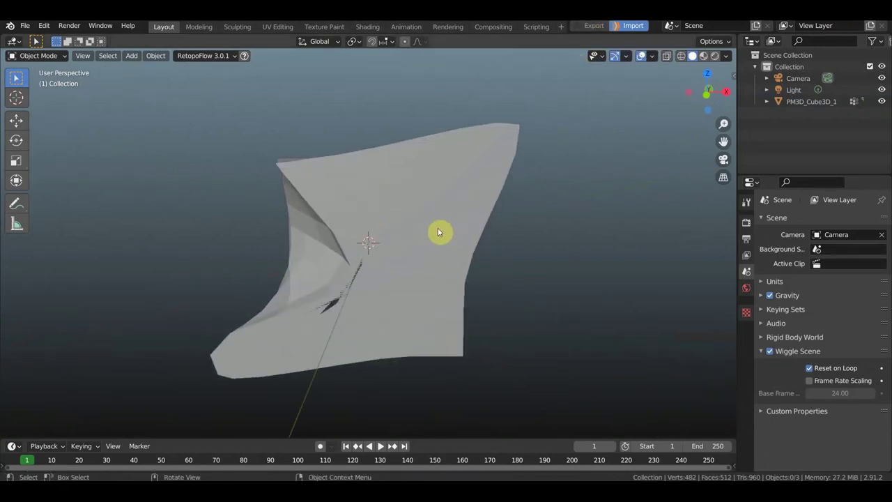
pyautogui.moveTo(379, 246)
pyautogui.mouseDown(button='middle')
pyautogui.moveTo(384, 258)
pyautogui.moveTo(456, 272)
pyautogui.moveTo(333, 217)
pyautogui.mouseUp(button='middle')
pyautogui.click(334, 217)
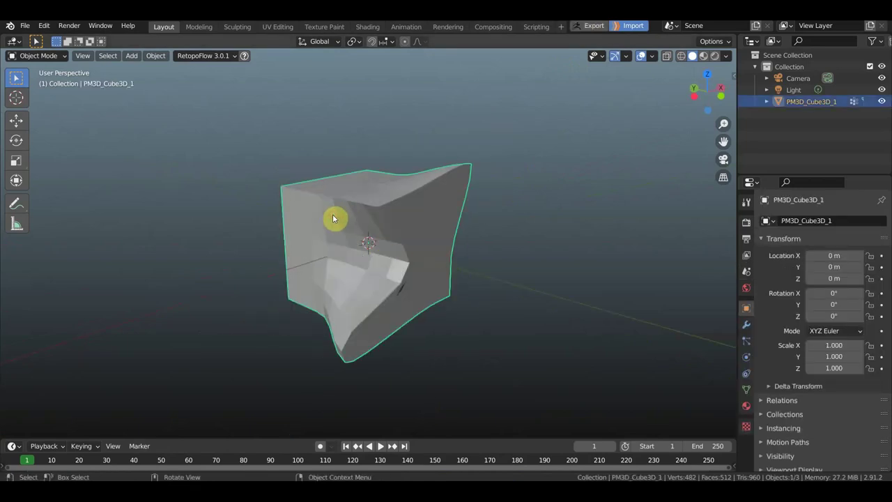
pyautogui.click(595, 28)
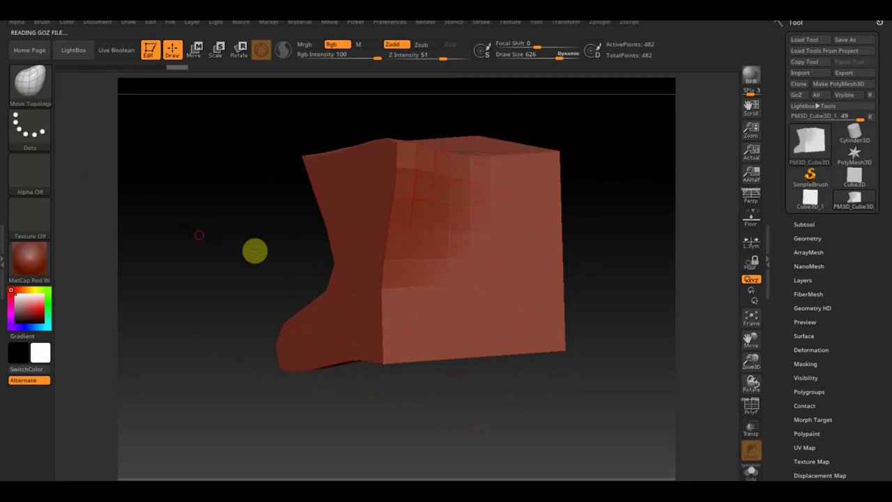
# Pull a spike on the right, push the lower-left inward, smooth it round, and GoZ it back
pyautogui.moveTo(255, 251); pyautogui.dragTo(212, 238)
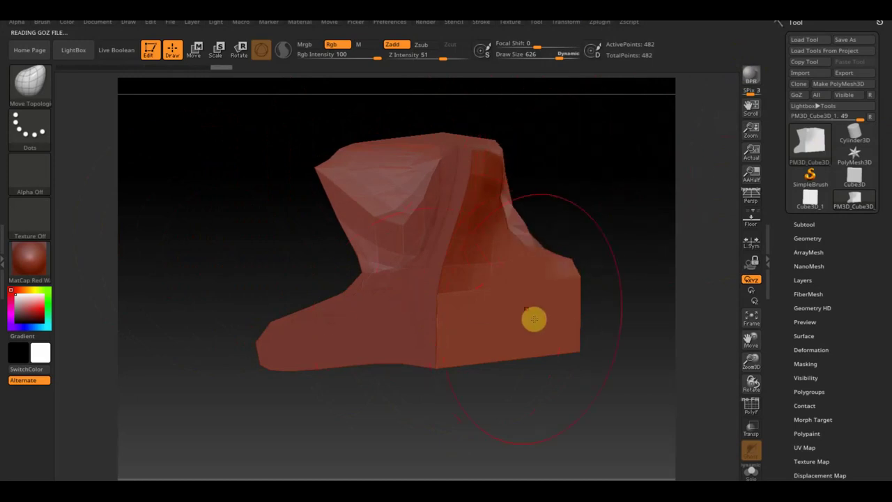
pyautogui.moveTo(580, 344); pyautogui.dragTo(398, 241)
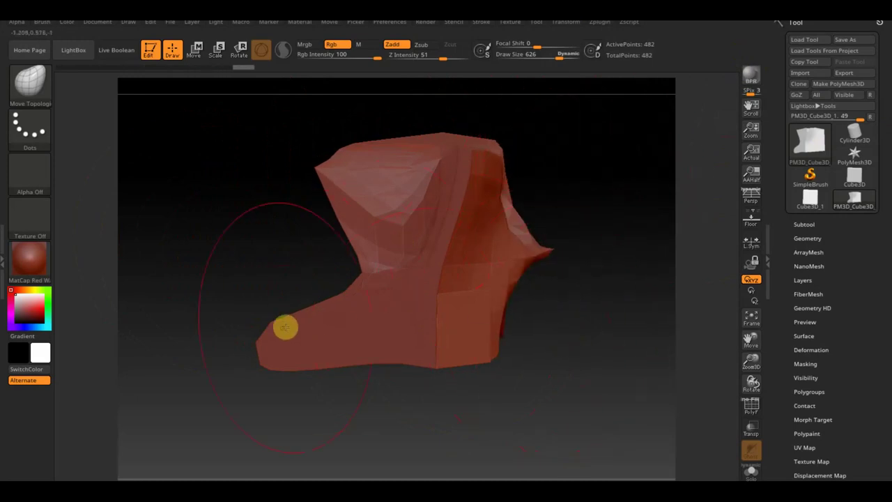
pyautogui.moveTo(253, 355); pyautogui.dragTo(401, 310)
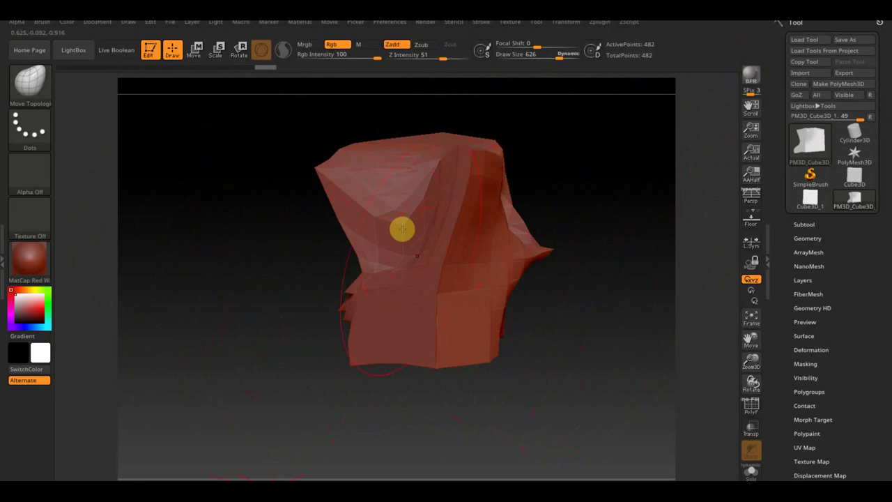
pyautogui.moveTo(432, 215)
pyautogui.keyDown('shift'); pyautogui.mouseDown()
pyautogui.moveTo(469, 158)
pyautogui.moveTo(458, 218)
pyautogui.moveTo(404, 290)
pyautogui.moveTo(513, 259)
pyautogui.moveTo(439, 208)
pyautogui.mouseUp(); pyautogui.keyUp('shift')
pyautogui.click(795, 94)
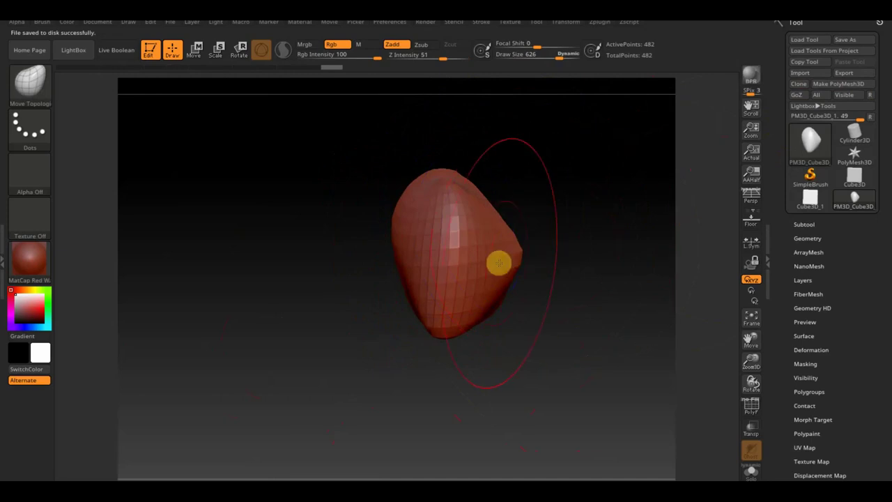
pyautogui.press('super')
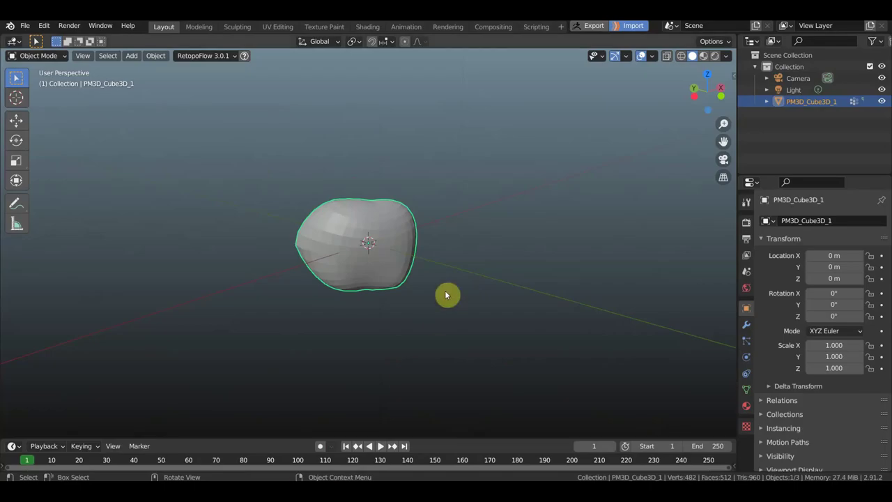
# Put the blob into Sculpt Mode with a 217 px brush radius
pyautogui.moveTo(522, 183)
pyautogui.mouseDown(button='middle')
pyautogui.moveTo(621, 202)
pyautogui.moveTo(722, 147)
pyautogui.moveTo(605, 215)
pyautogui.moveTo(498, 196)
pyautogui.moveTo(517, 169)
pyautogui.moveTo(473, 237)
pyautogui.moveTo(541, 249)
pyautogui.moveTo(640, 232)
pyautogui.moveTo(522, 205)
pyautogui.moveTo(506, 248)
pyautogui.moveTo(502, 227)
pyautogui.mouseUp(button='middle')
pyautogui.scroll(-1, 527, 206)
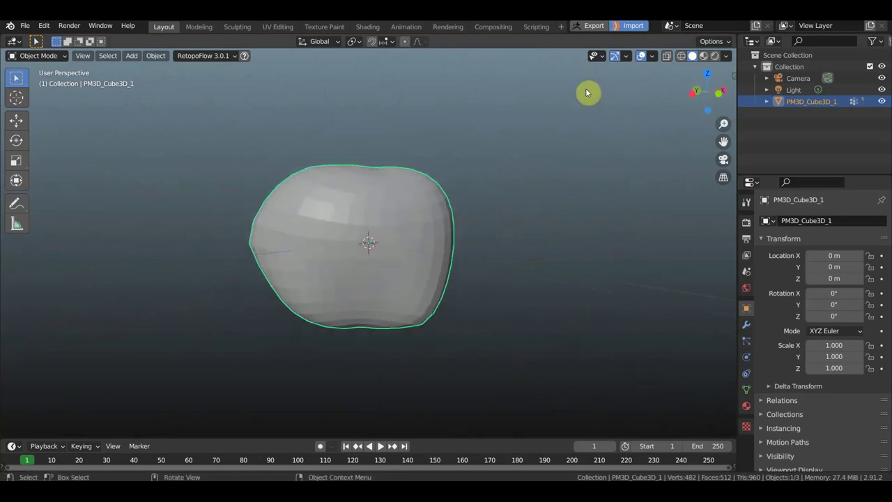
pyautogui.click(47, 55)
pyautogui.click(40, 94)
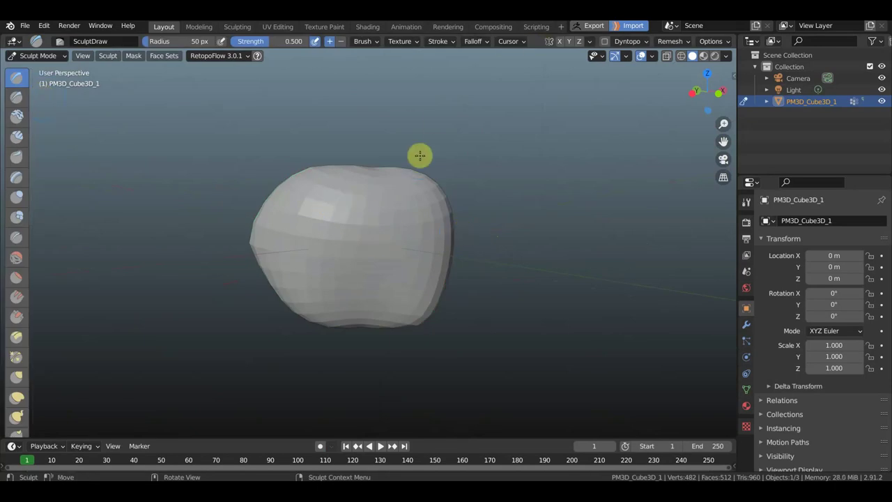
pyautogui.press('f')
pyautogui.click(488, 202)
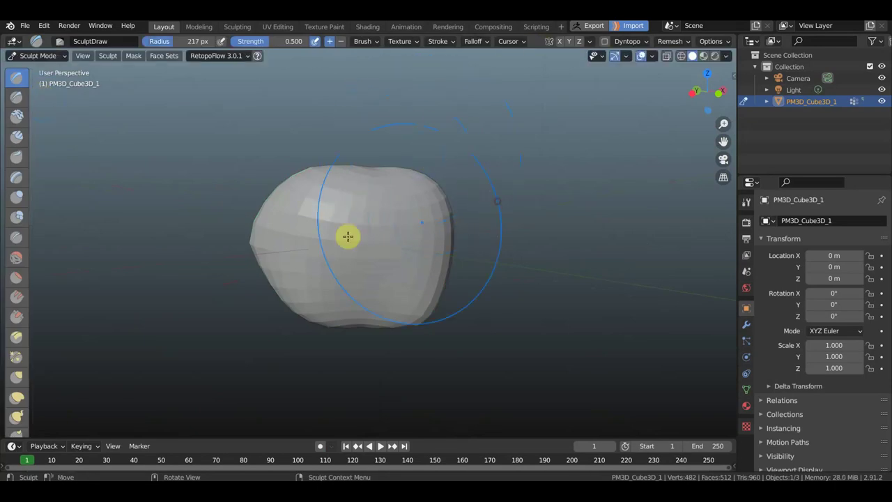
# Grab-pull the upper right outward and the left end into a tip, then GoZ Export
pyautogui.click(19, 380)
pyautogui.moveTo(422, 185); pyautogui.dragTo(606, 122)
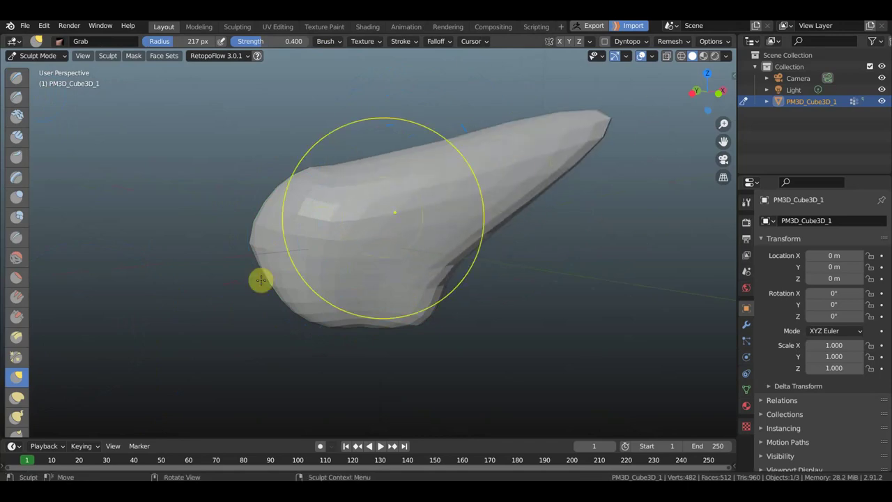
pyautogui.moveTo(276, 279); pyautogui.dragTo(174, 342)
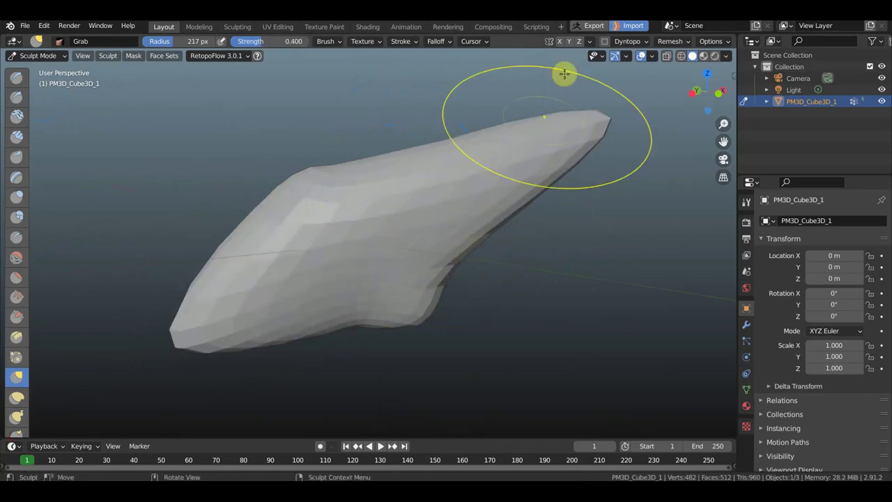
pyautogui.click(594, 27)
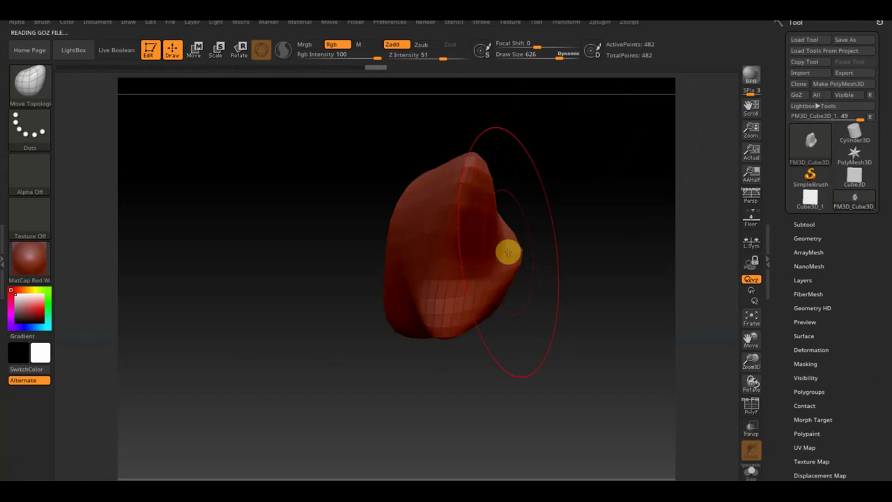
# Switch to the Standard brush with draw size 95
pyautogui.moveTo(414, 390)
pyautogui.mouseDown()
pyautogui.moveTo(231, 391)
pyautogui.moveTo(242, 409)
pyautogui.mouseUp()
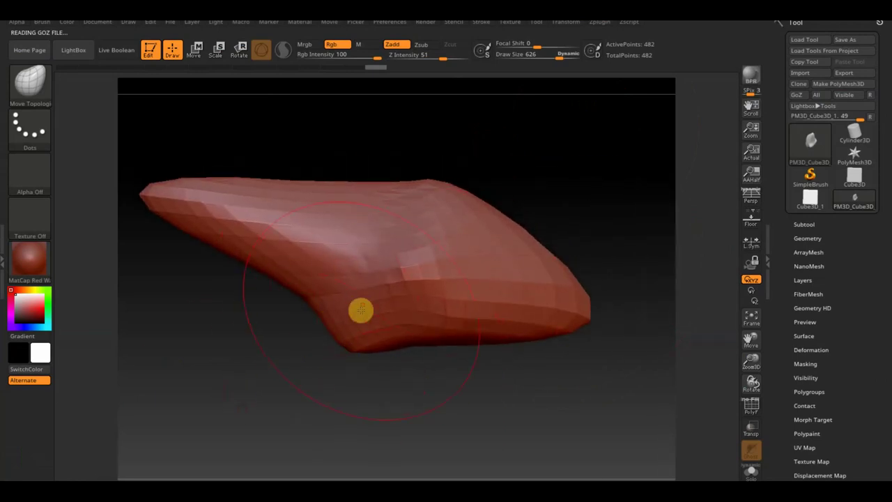
pyautogui.click(42, 95)
pyautogui.click(84, 84)
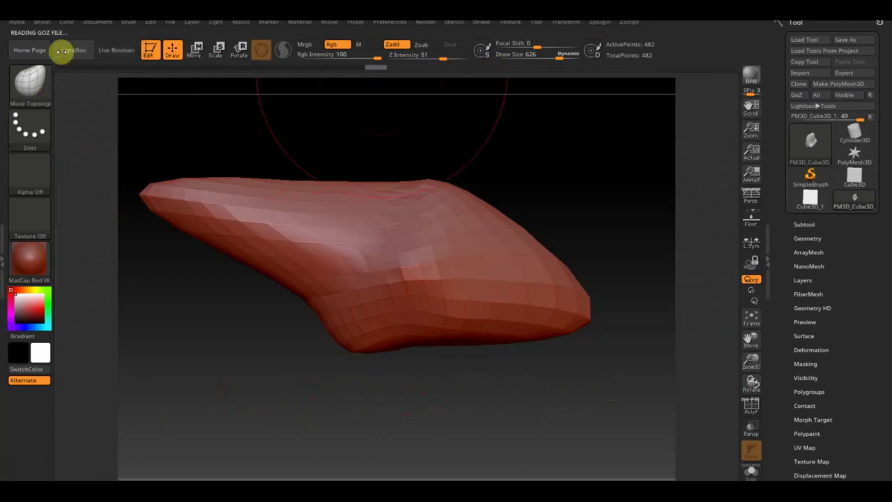
pyautogui.click(30, 82)
pyautogui.click(354, 94)
pyautogui.click(560, 56)
pyautogui.moveTo(560, 55); pyautogui.dragTo(524, 58)
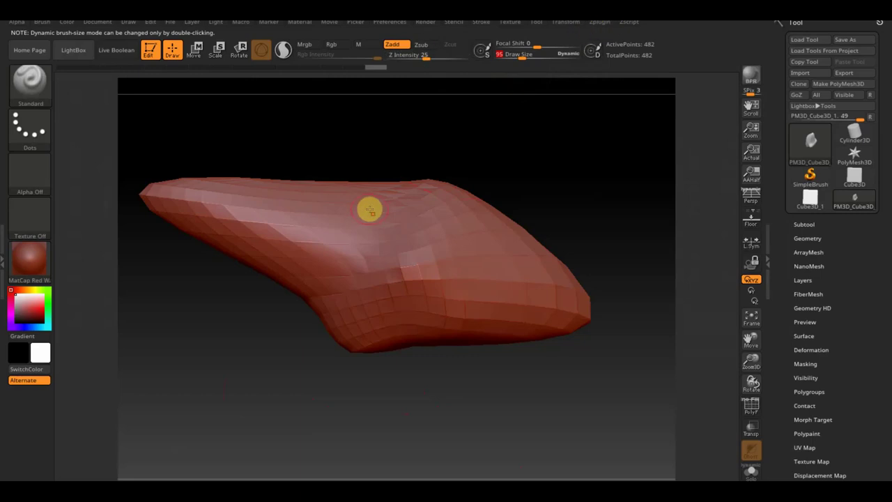
# With Rgb on and Zadd off, paint dark red across the mesh's middle
pyautogui.click(329, 45)
pyautogui.click(394, 46)
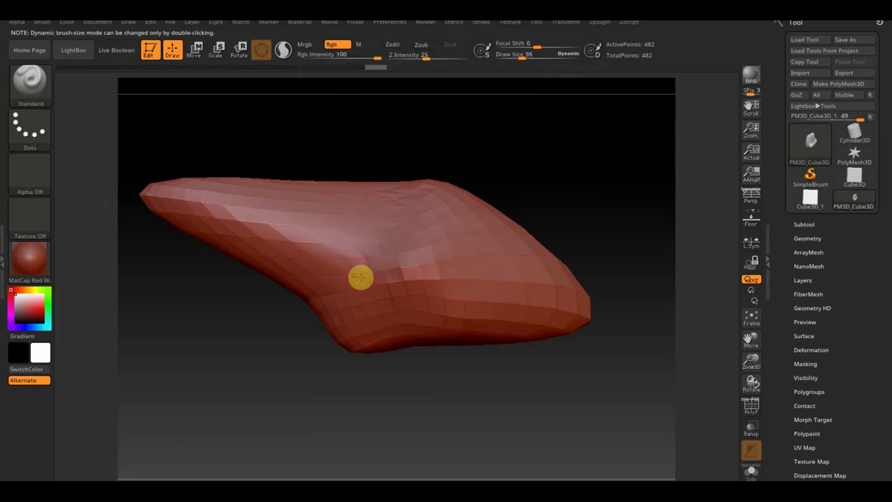
pyautogui.press('c')
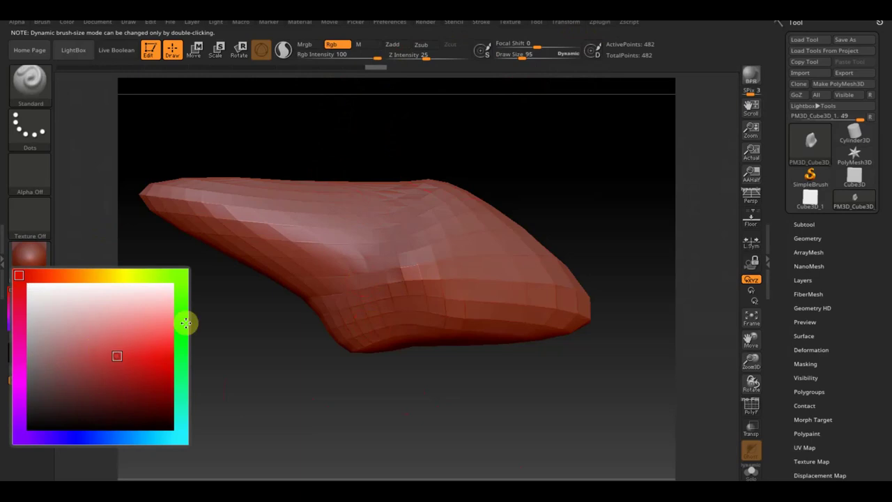
pyautogui.click(116, 356)
pyautogui.moveTo(320, 217)
pyautogui.mouseDown()
pyautogui.moveTo(305, 239)
pyautogui.moveTo(394, 253)
pyautogui.moveTo(312, 304)
pyautogui.moveTo(304, 260)
pyautogui.moveTo(334, 231)
pyautogui.moveTo(398, 217)
pyautogui.moveTo(529, 243)
pyautogui.moveTo(436, 195)
pyautogui.moveTo(545, 283)
pyautogui.mouseUp()
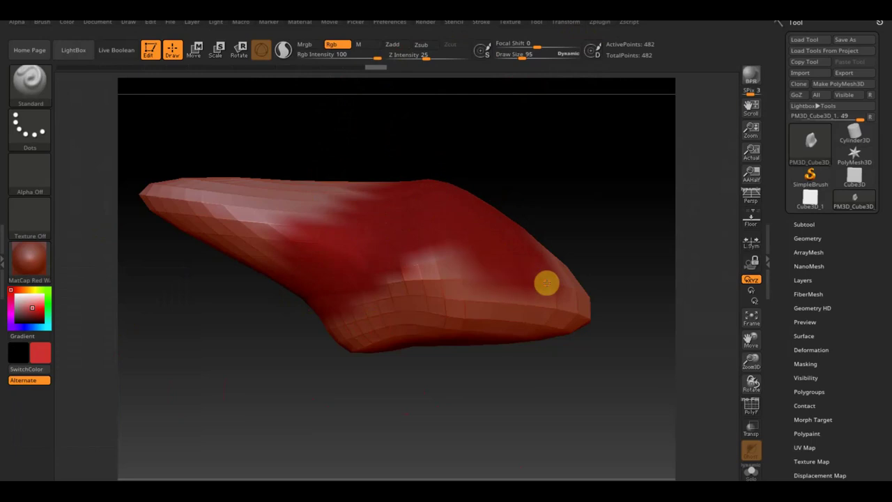
# In UV Master, work on a clone of the painted mesh and unwrap its UVs
pyautogui.click(603, 23)
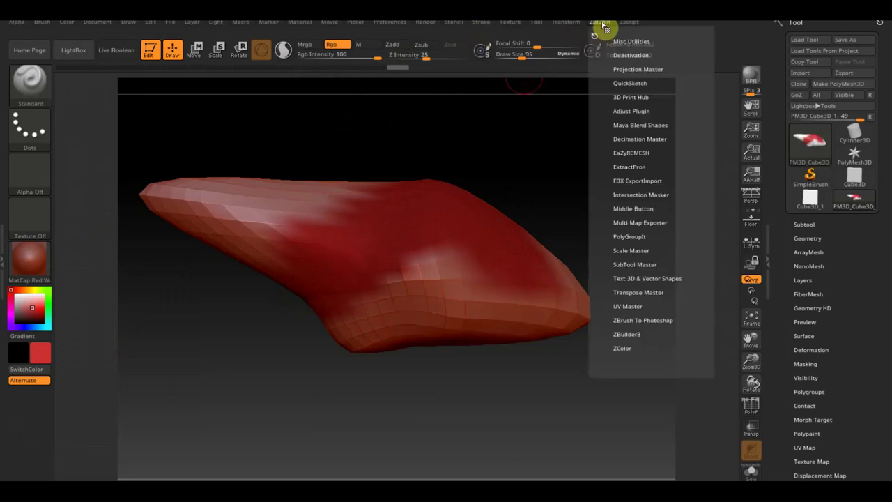
pyautogui.click(636, 305)
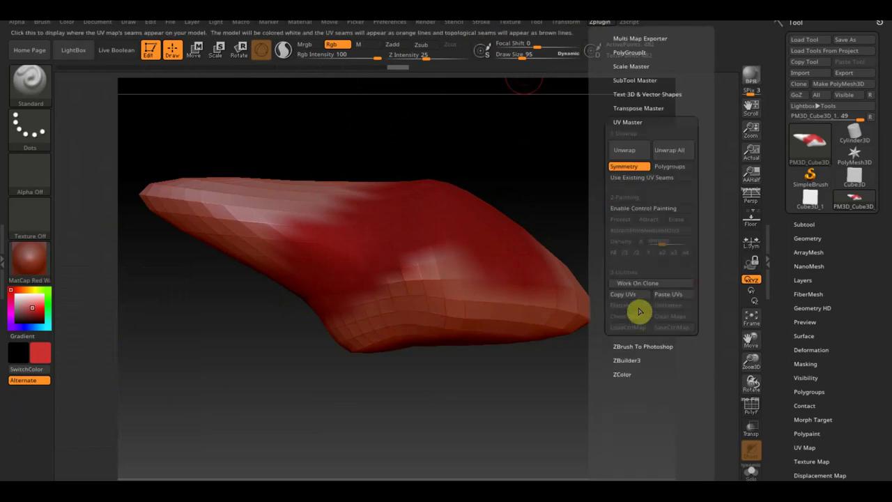
pyautogui.click(651, 283)
pyautogui.click(636, 156)
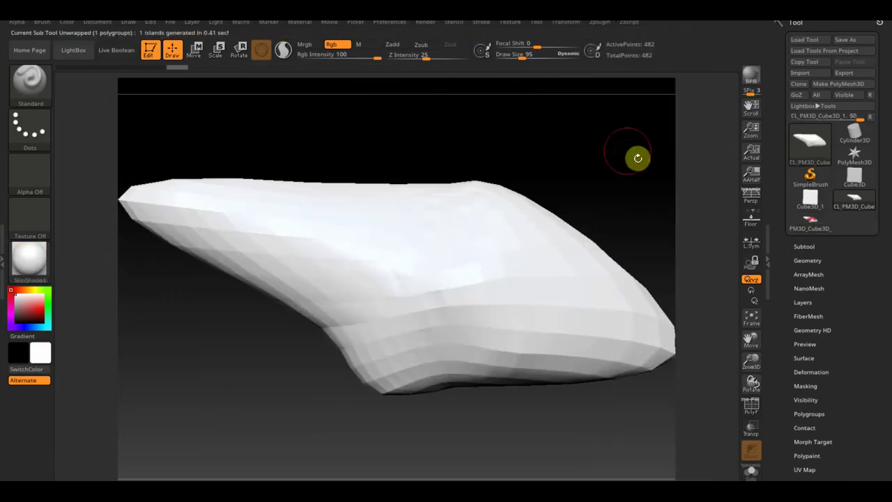
# Copy the clone's unwrapped UVs and paste them onto the red-painted original mesh
pyautogui.click(607, 25)
pyautogui.scroll(-5, 706, 303)
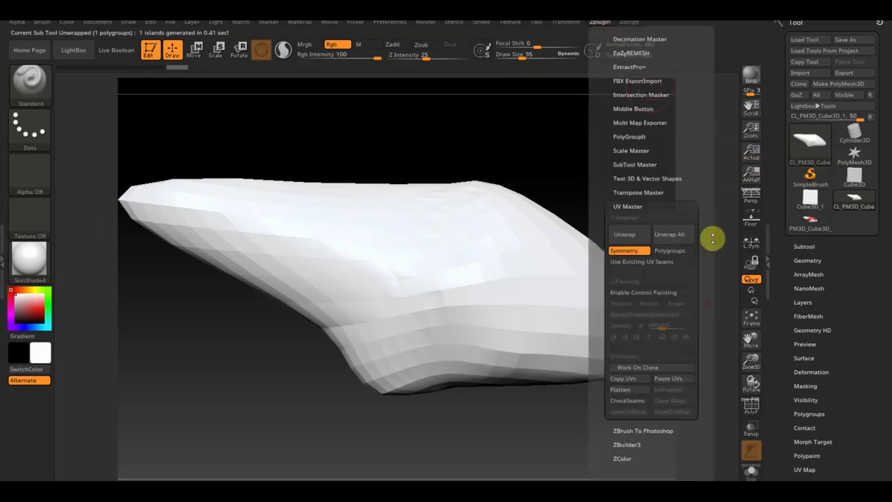
pyautogui.click(629, 282)
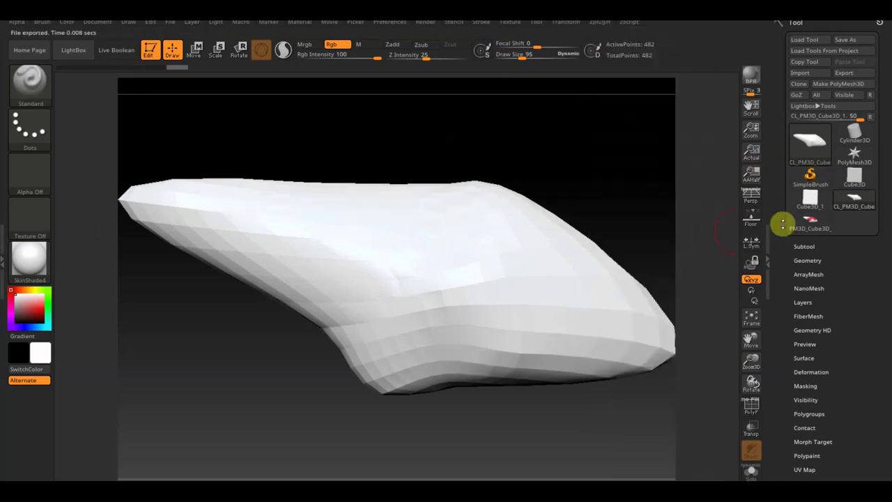
pyautogui.click(809, 222)
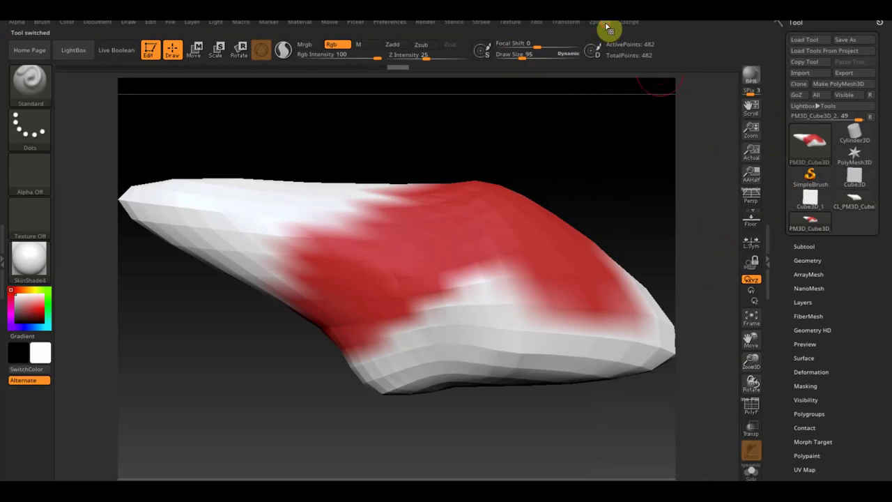
pyautogui.click(607, 25)
pyautogui.scroll(-1, 706, 341)
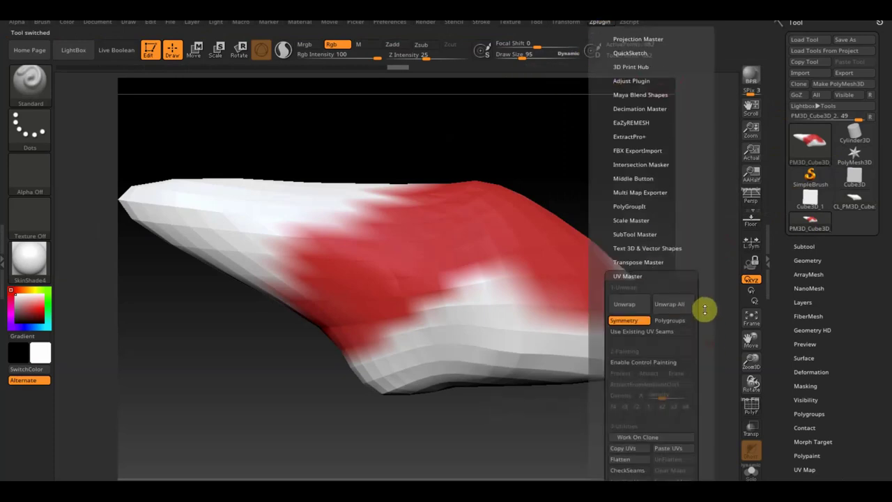
pyautogui.scroll(-5, 704, 310)
pyautogui.click(671, 296)
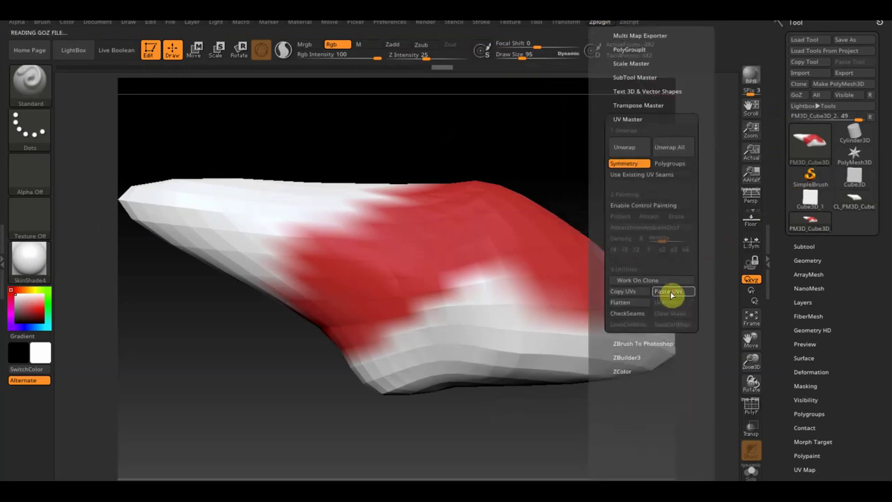
# Create a new texture map from the red and white polypaint with New From Polypaint
pyautogui.scroll(-7, 844, 314)
pyautogui.click(815, 240)
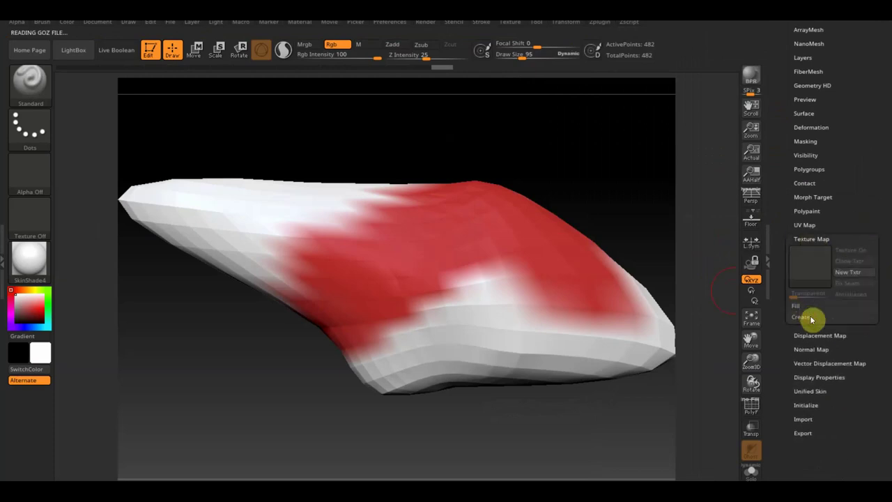
pyautogui.click(808, 318)
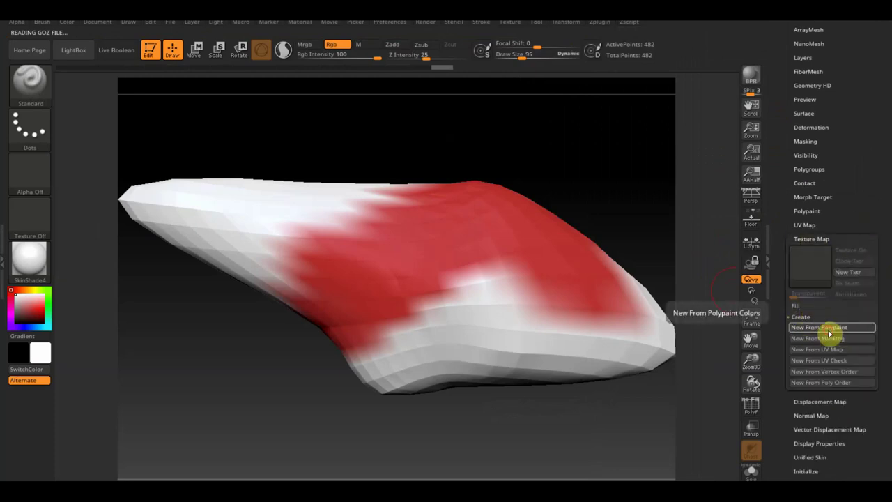
pyautogui.click(835, 326)
pyautogui.scroll(7, 876, 199)
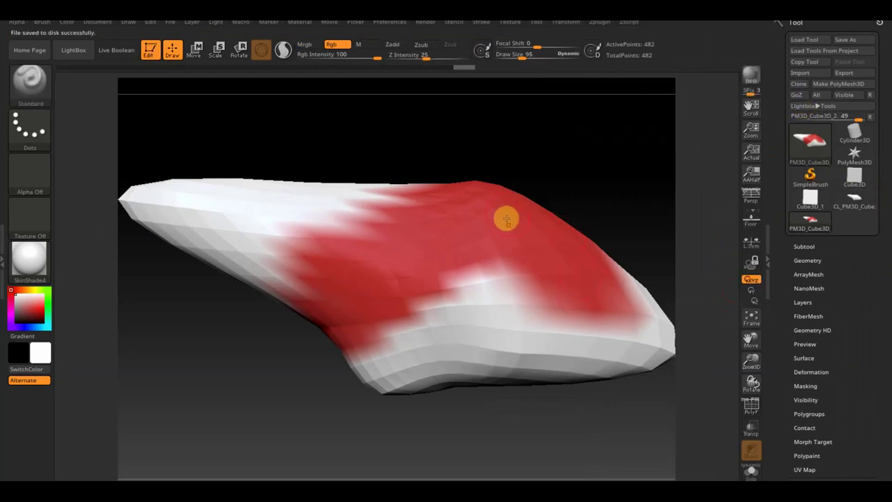
# Return to Blender, switch the PM3D_Cube3D_2 mesh to Object Mode, and orbit to inspect it
pyautogui.press('super')
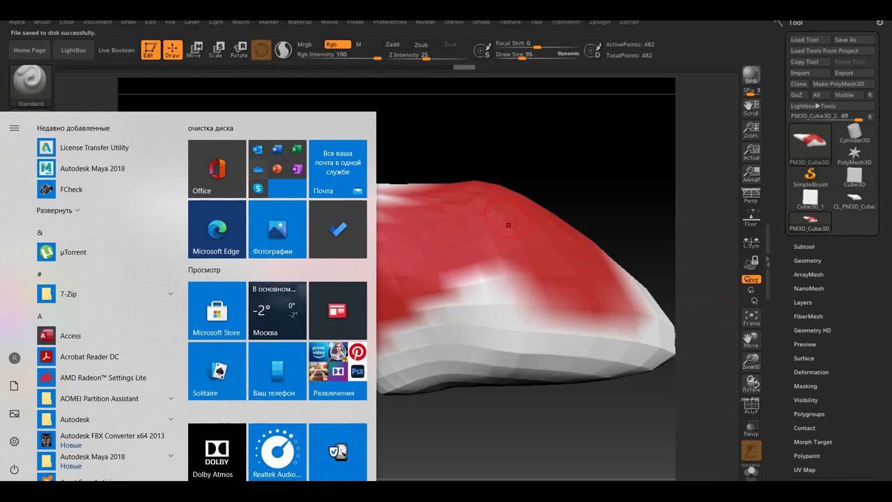
pyautogui.click(314, 453)
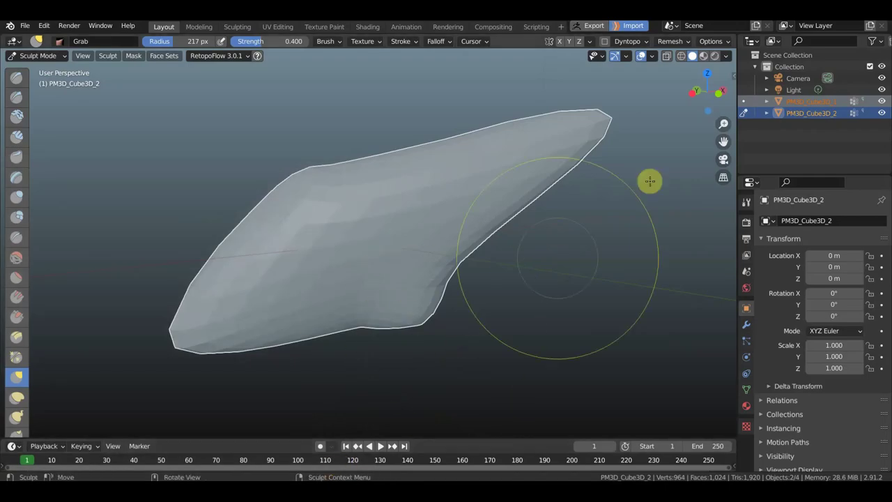
pyautogui.click(43, 56)
pyautogui.click(54, 72)
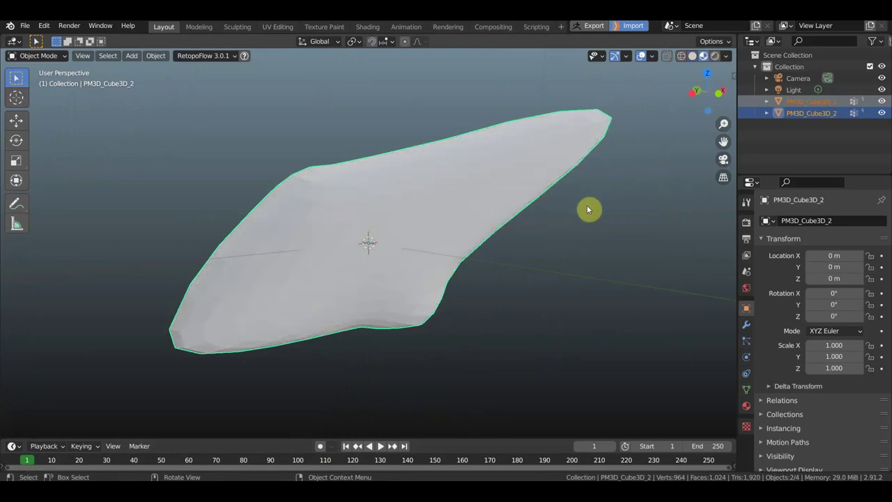
pyautogui.moveTo(587, 205); pyautogui.dragTo(537, 244, button='middle')
pyautogui.moveTo(537, 245); pyautogui.dragTo(580, 253)
pyautogui.moveTo(580, 253)
pyautogui.mouseDown(button='middle')
pyautogui.moveTo(575, 264)
pyautogui.moveTo(26, 248)
pyautogui.mouseUp(button='middle')
# Arrange the Diffuse Color Map, Principled BSDF and Material Output nodes, then orbit to the textured mesh
pyautogui.moveTo(548, 261)
pyautogui.mouseDown(button='middle')
pyautogui.moveTo(589, 272)
pyautogui.moveTo(522, 312)
pyautogui.moveTo(523, 273)
pyautogui.mouseUp(button='middle')
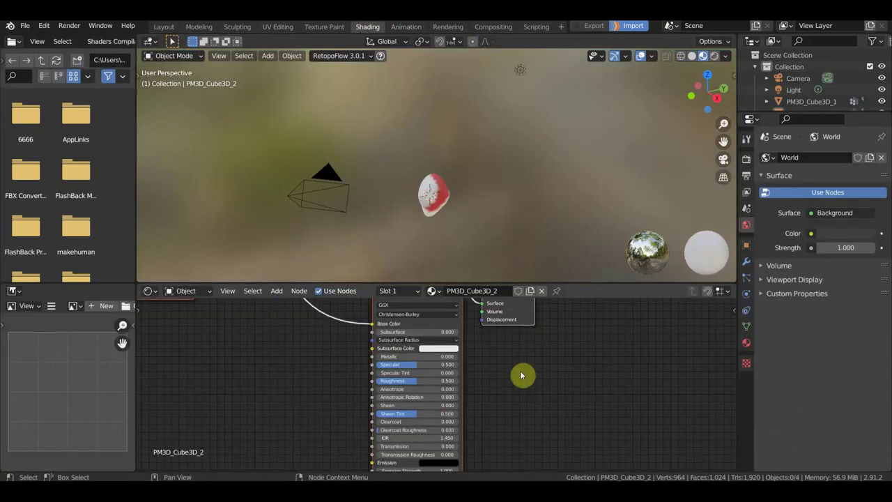
pyautogui.moveTo(586, 453); pyautogui.dragTo(648, 472, button='middle')
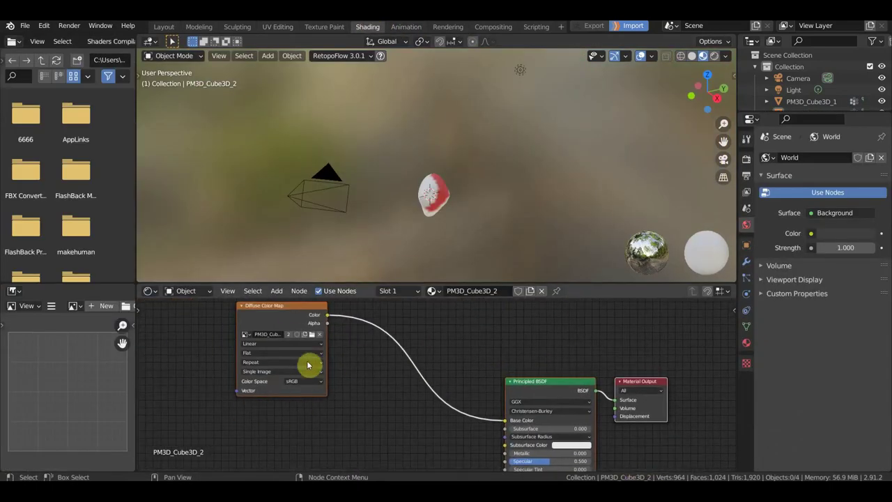
pyautogui.moveTo(299, 309)
pyautogui.mouseDown()
pyautogui.moveTo(328, 344)
pyautogui.moveTo(358, 338)
pyautogui.moveTo(477, 411)
pyautogui.mouseUp()
pyautogui.moveTo(504, 350); pyautogui.dragTo(465, 460, button='middle')
pyautogui.scroll(-2, 660, 411)
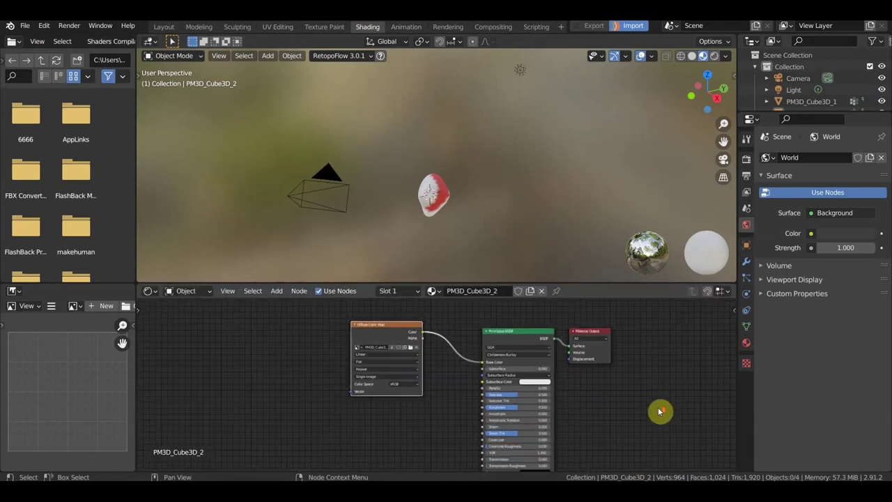
pyautogui.scroll(-1, 659, 411)
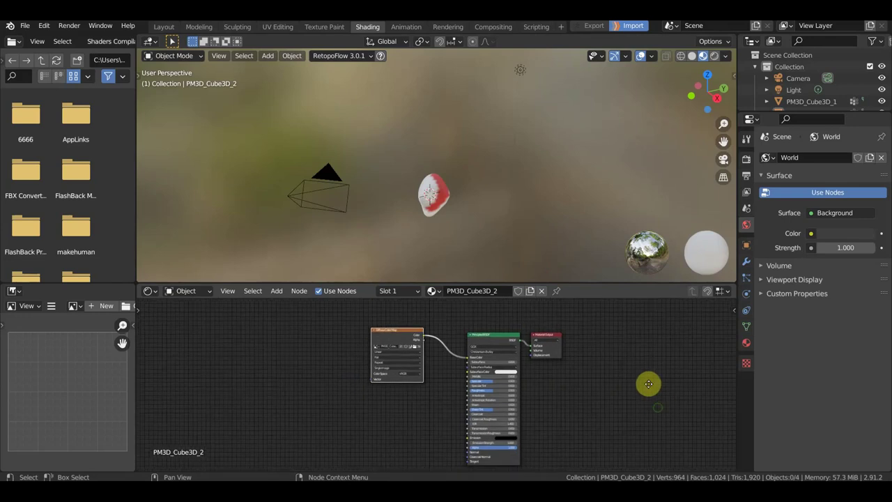
pyautogui.moveTo(647, 384); pyautogui.dragTo(633, 396, button='middle')
pyautogui.scroll(3, 550, 230)
pyautogui.moveTo(382, 188)
pyautogui.mouseDown(button='middle')
pyautogui.moveTo(406, 172)
pyautogui.moveTo(245, 165)
pyautogui.moveTo(404, 166)
pyautogui.mouseUp(button='middle')
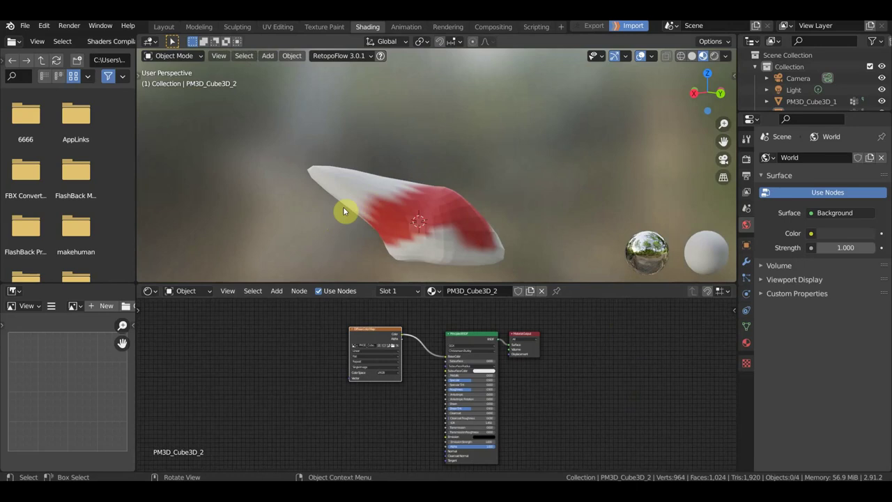